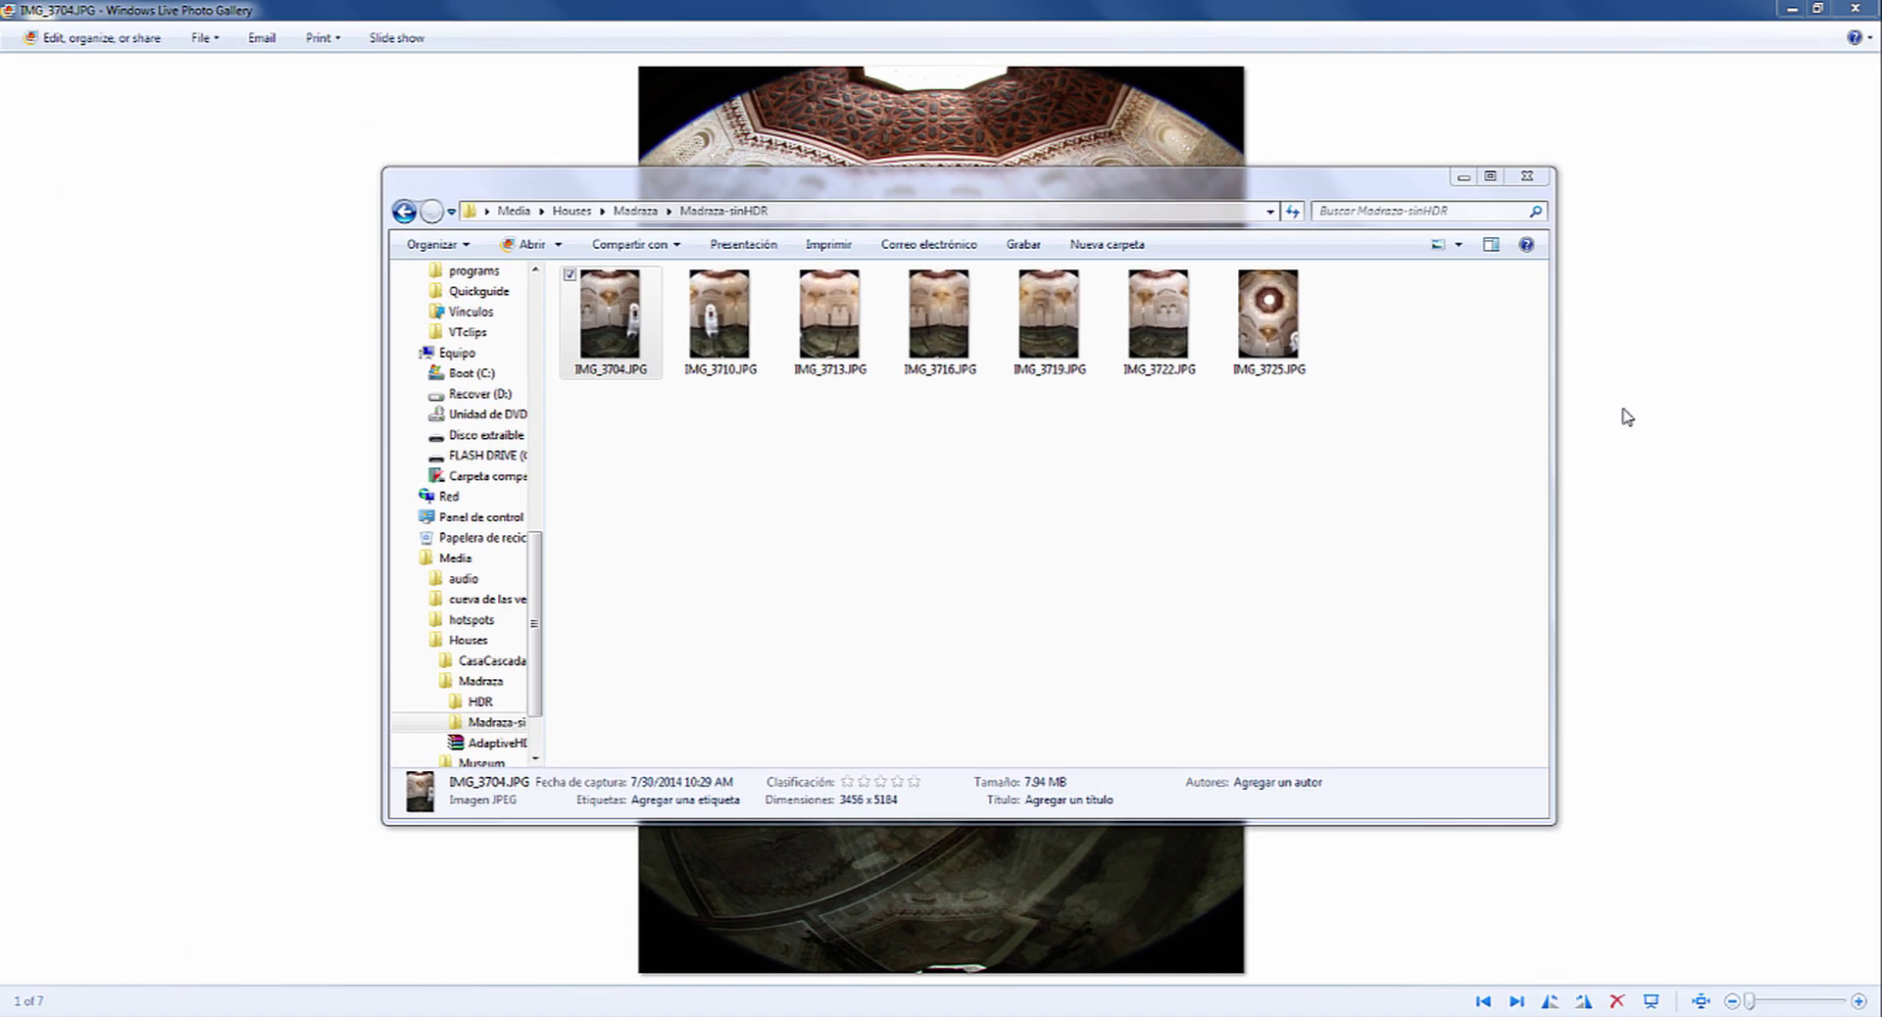
Open IMG_3704.JPG from the Madraza-sinHDR folder in Windows Live Photo Gallery
click(1671, 416)
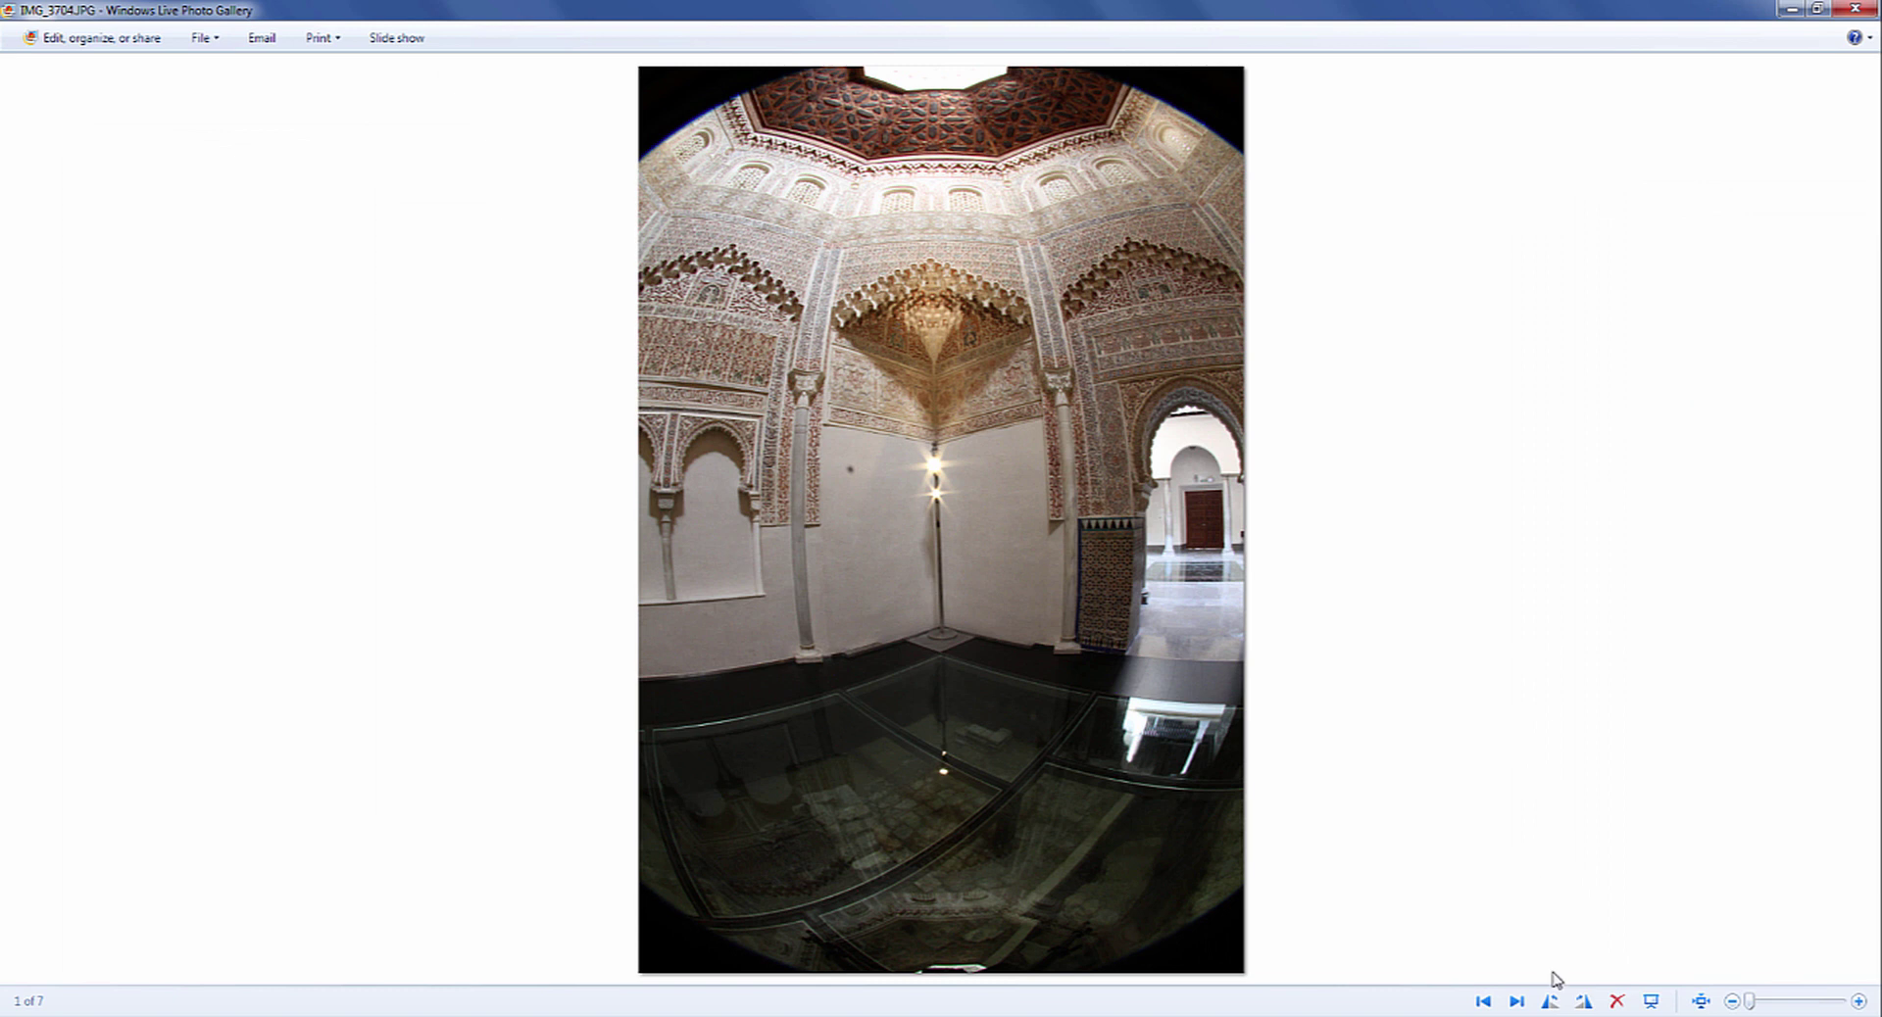
Page through all seven Madraza fisheye photos, then close Photo Gallery
click(1517, 1002)
click(1518, 1002)
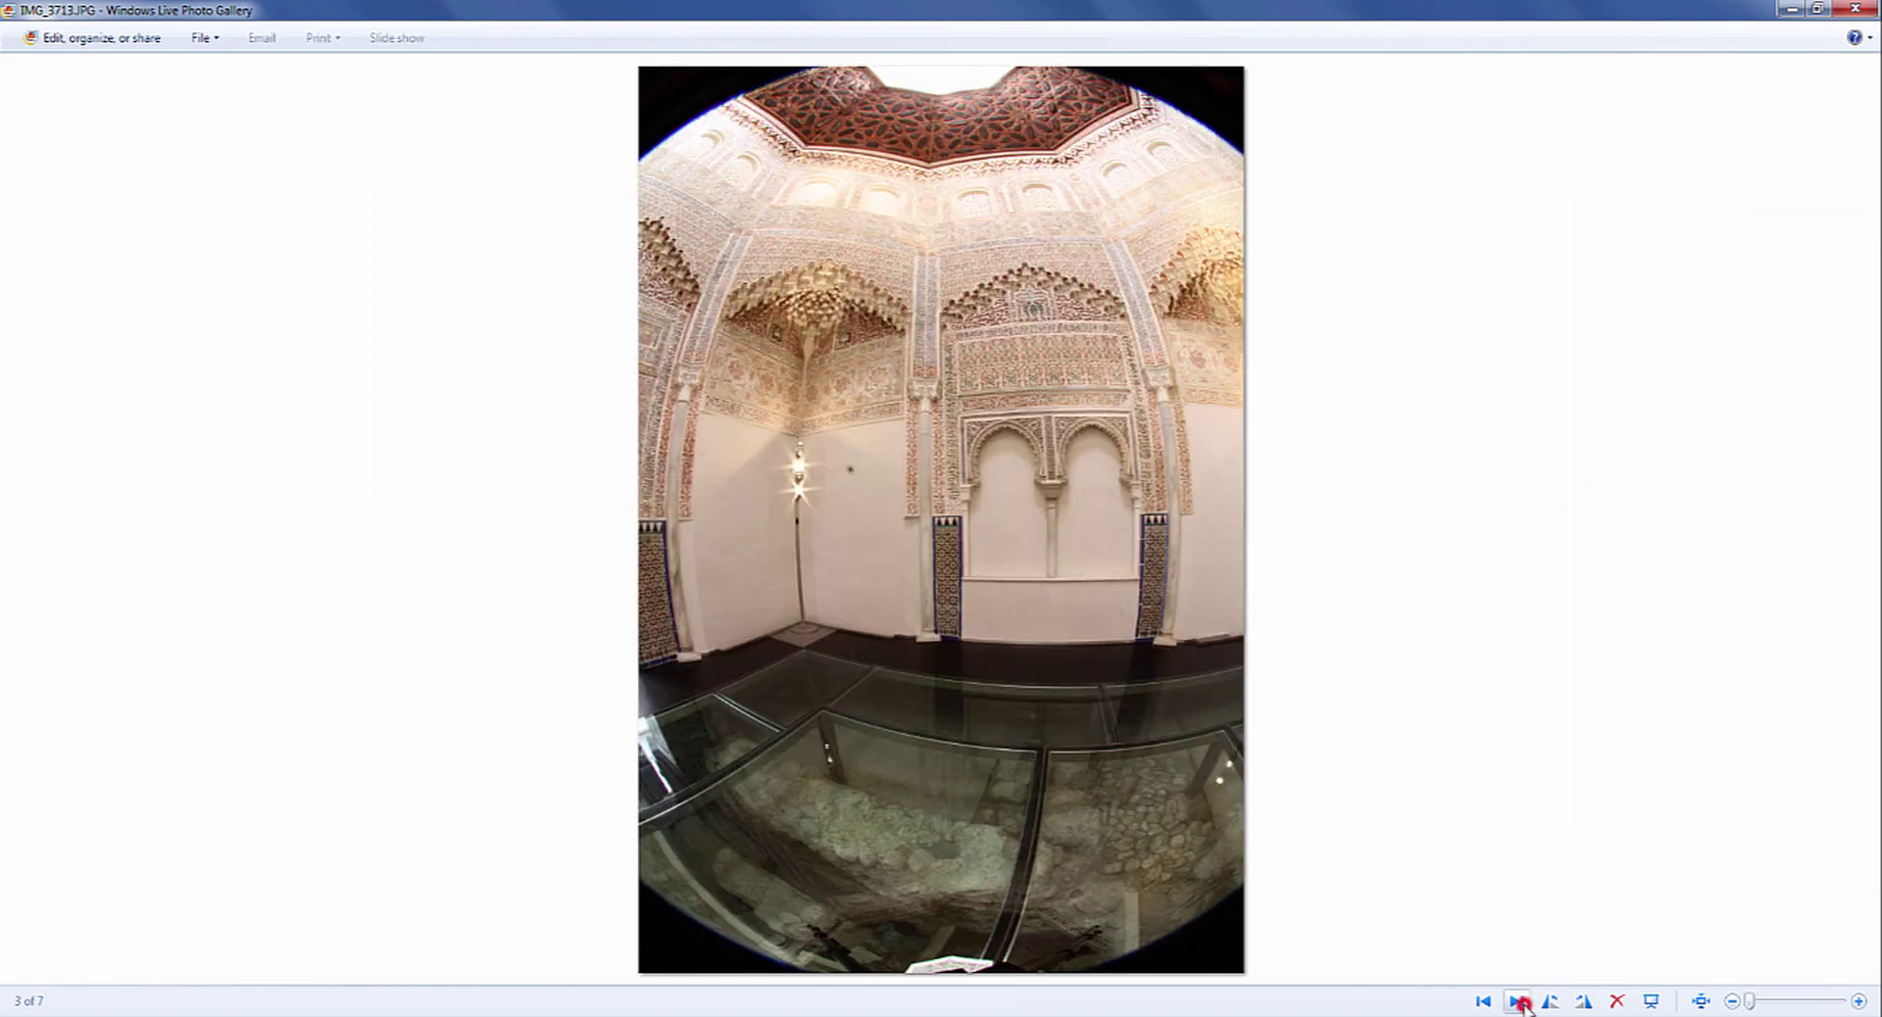
click(1517, 1002)
click(1517, 1002)
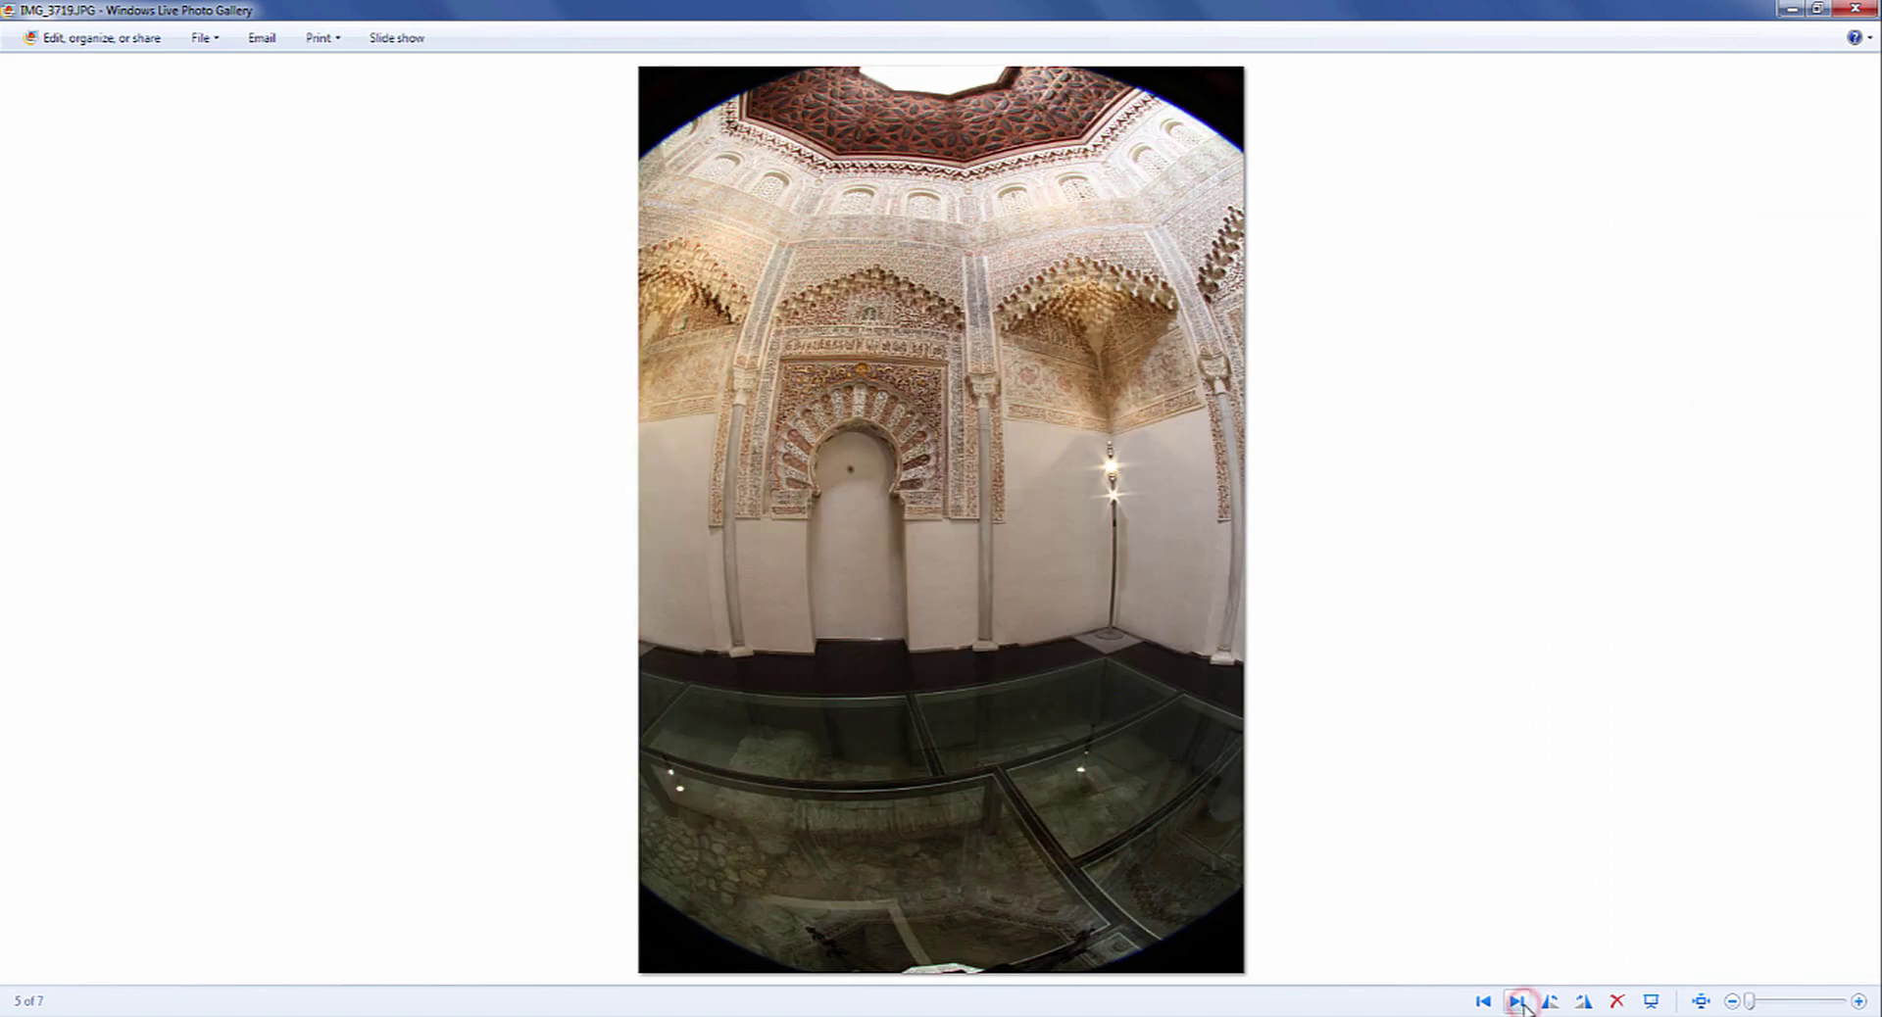
click(1518, 1002)
click(1517, 1002)
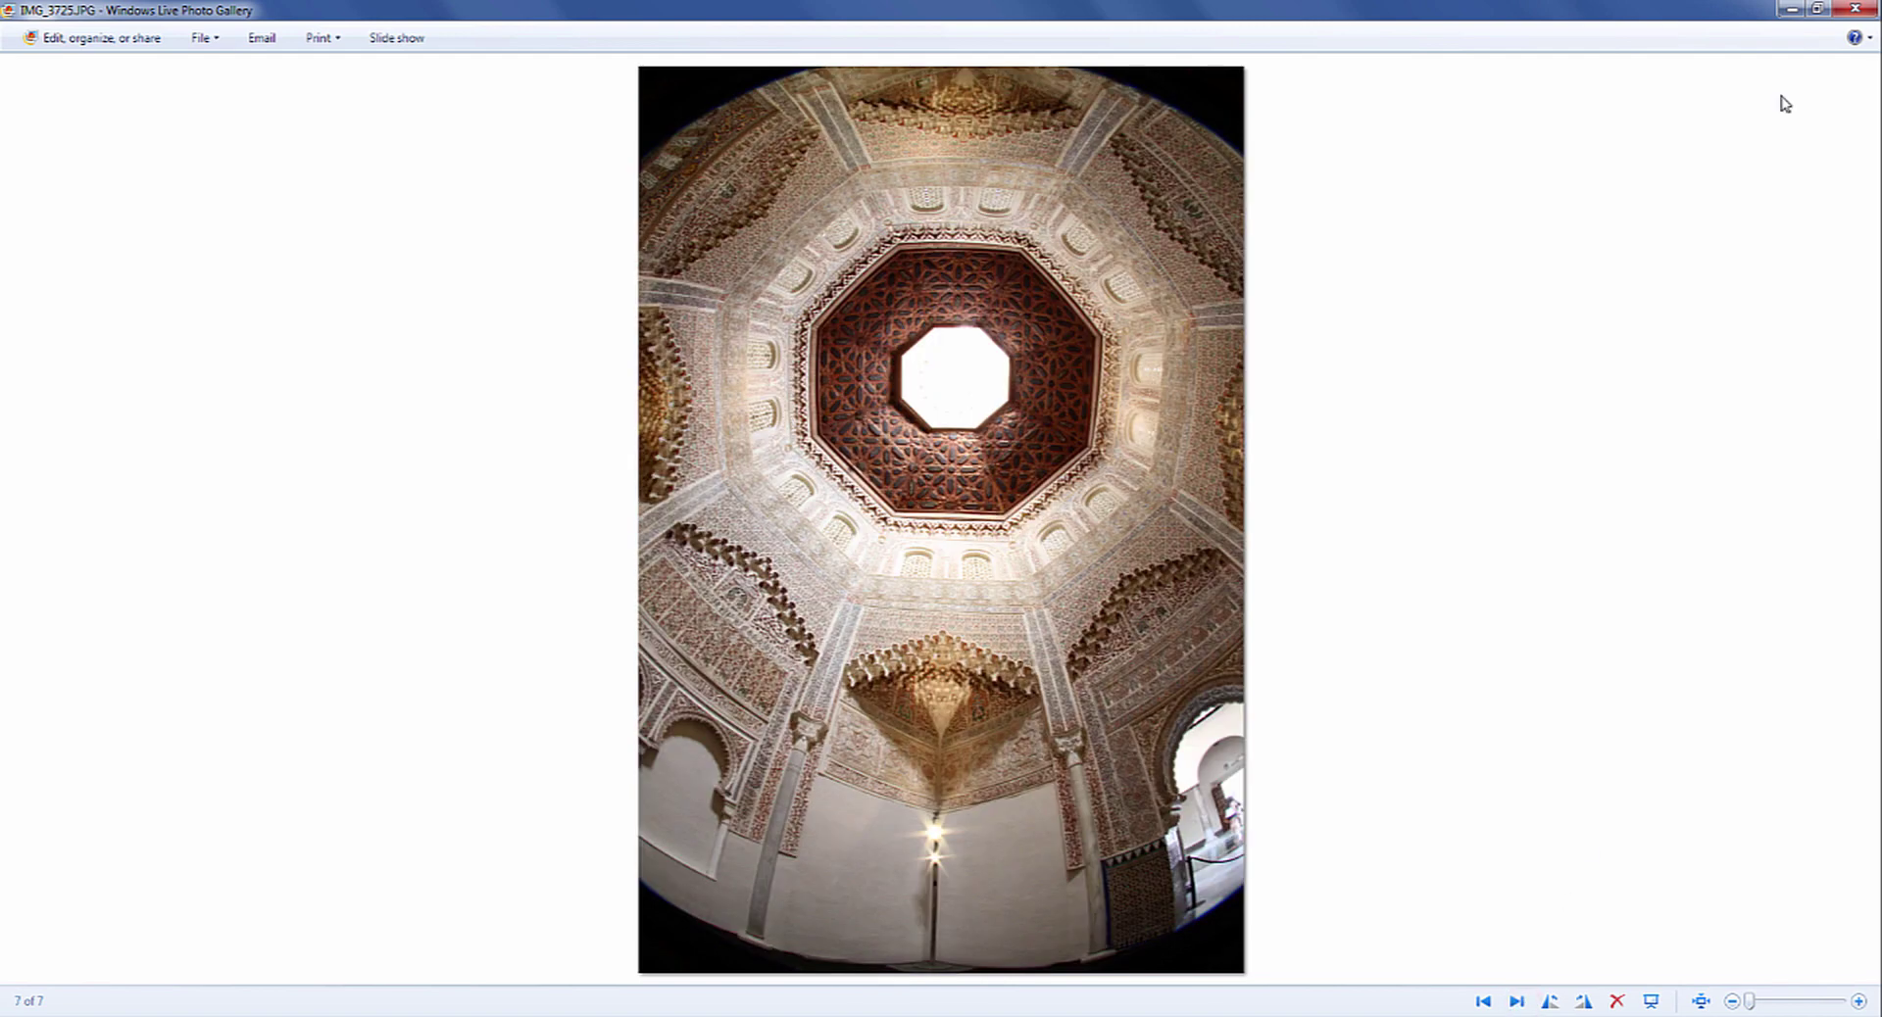
click(1876, 1011)
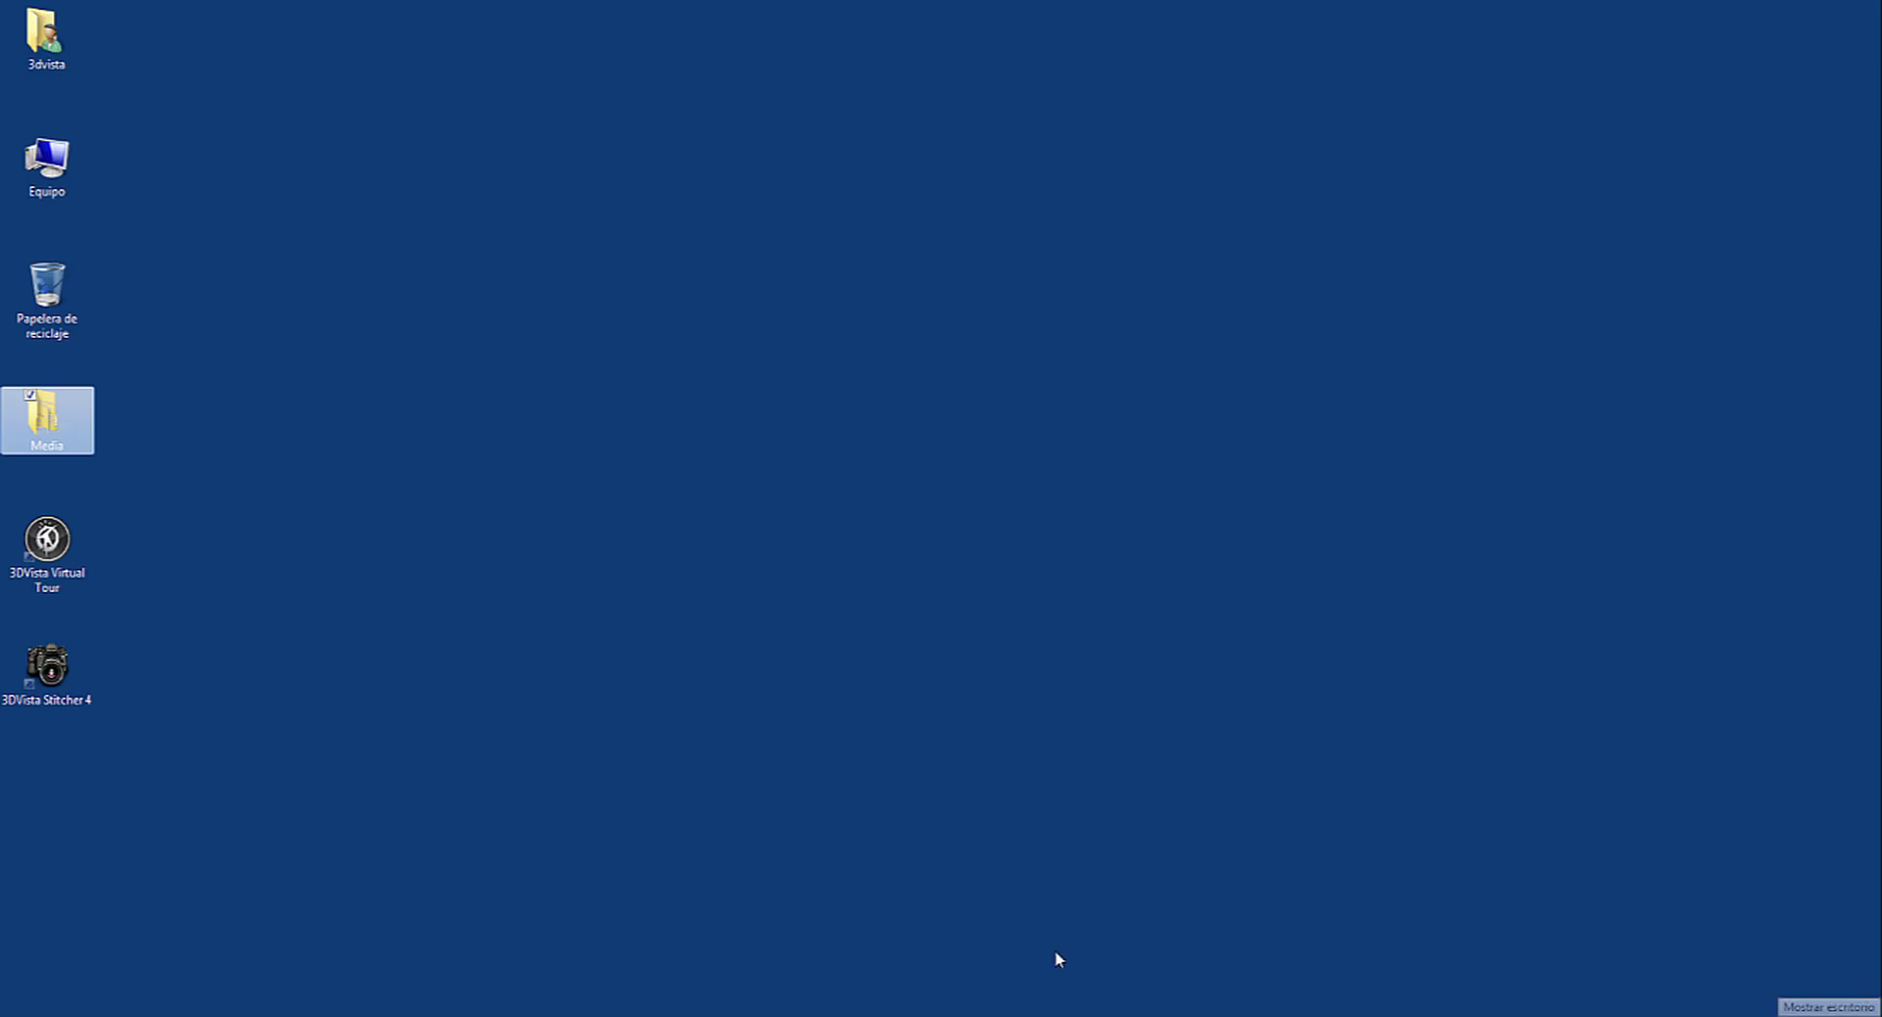
Launch 3DVista Stitcher 4 from its desktop shortcut
double_click(54, 677)
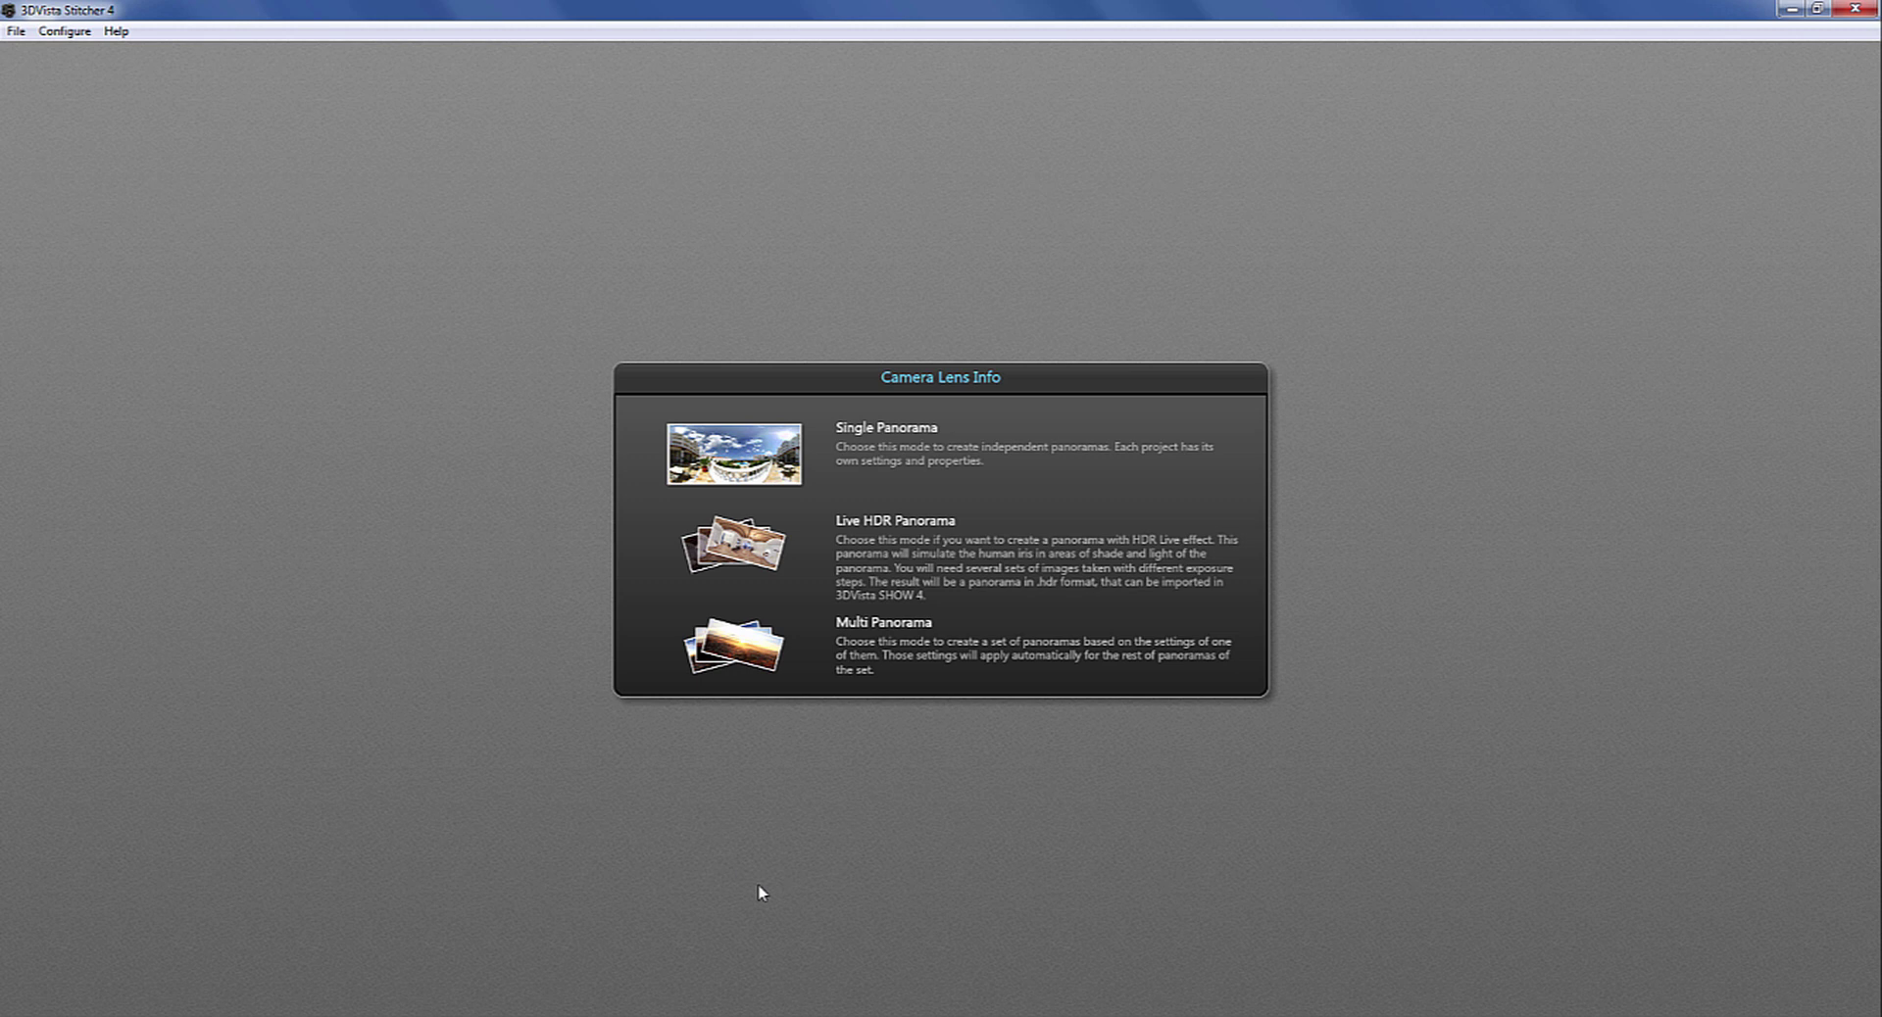
Choose Single Panorama, Normal Panorama and Circular Fisheye lens to reach the image picker
click(764, 438)
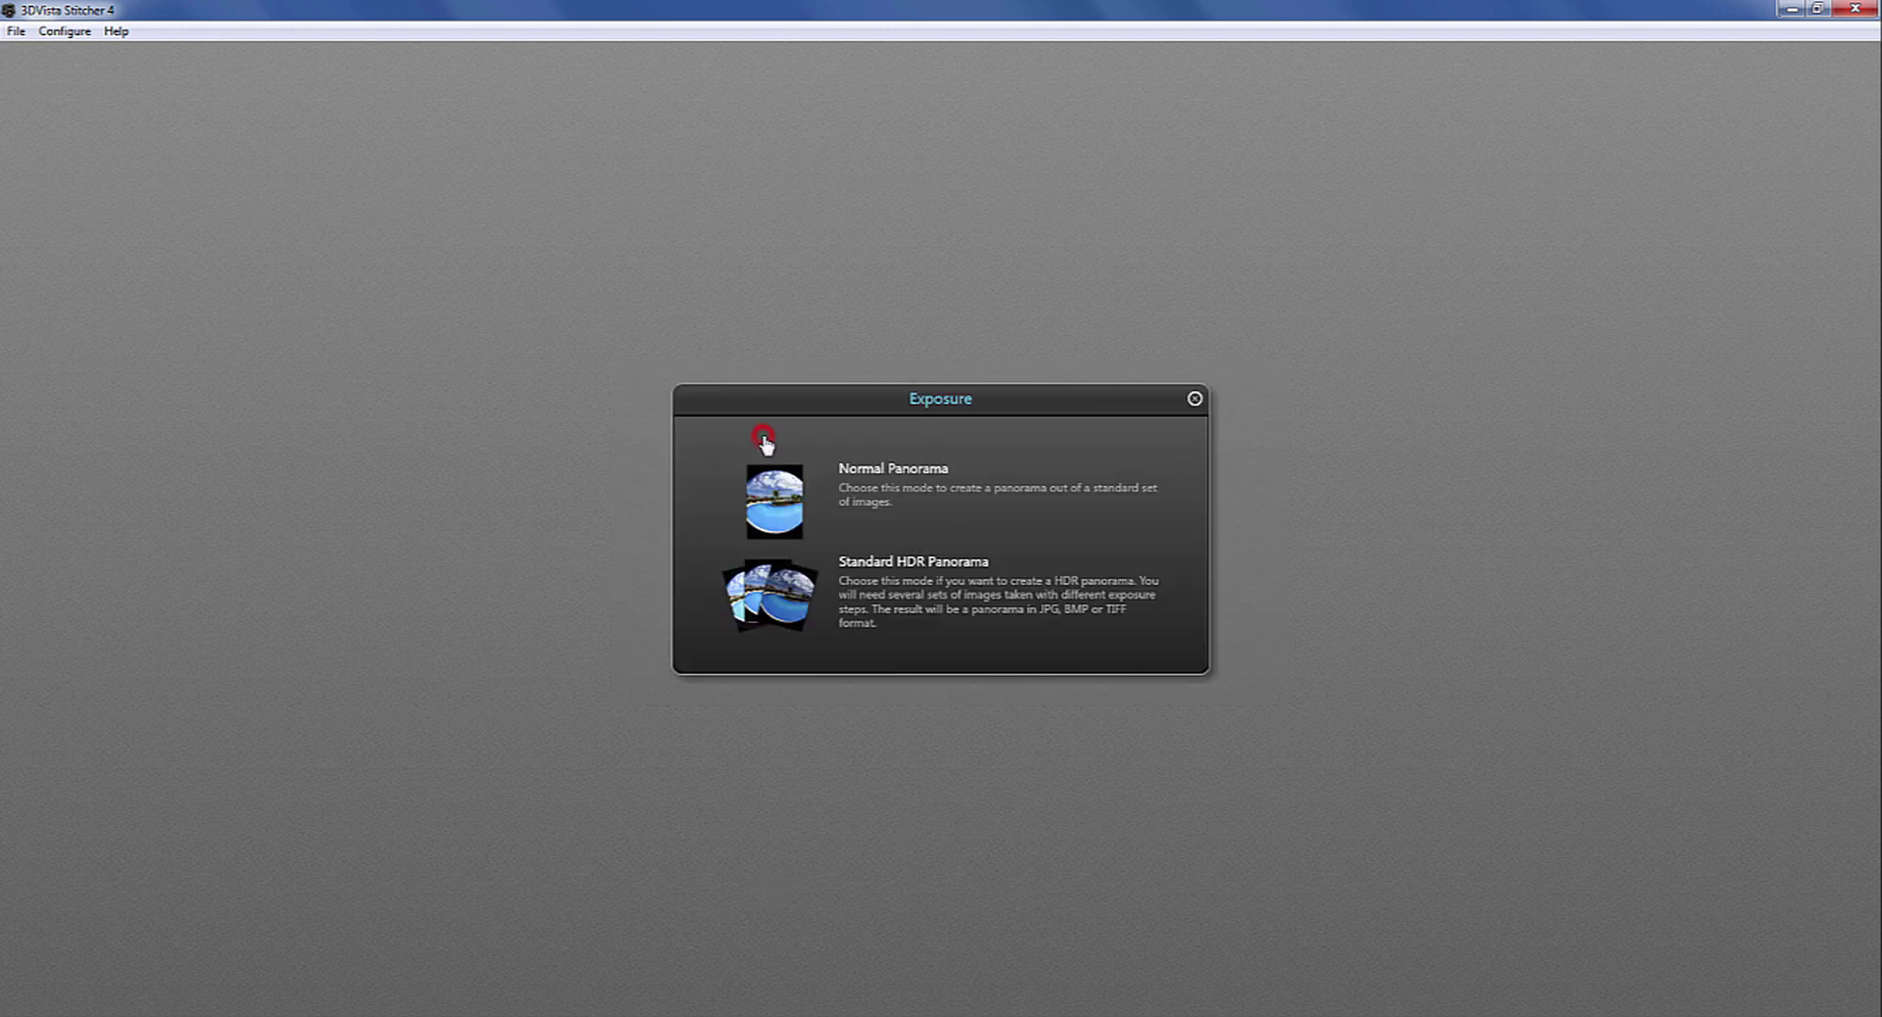
click(776, 521)
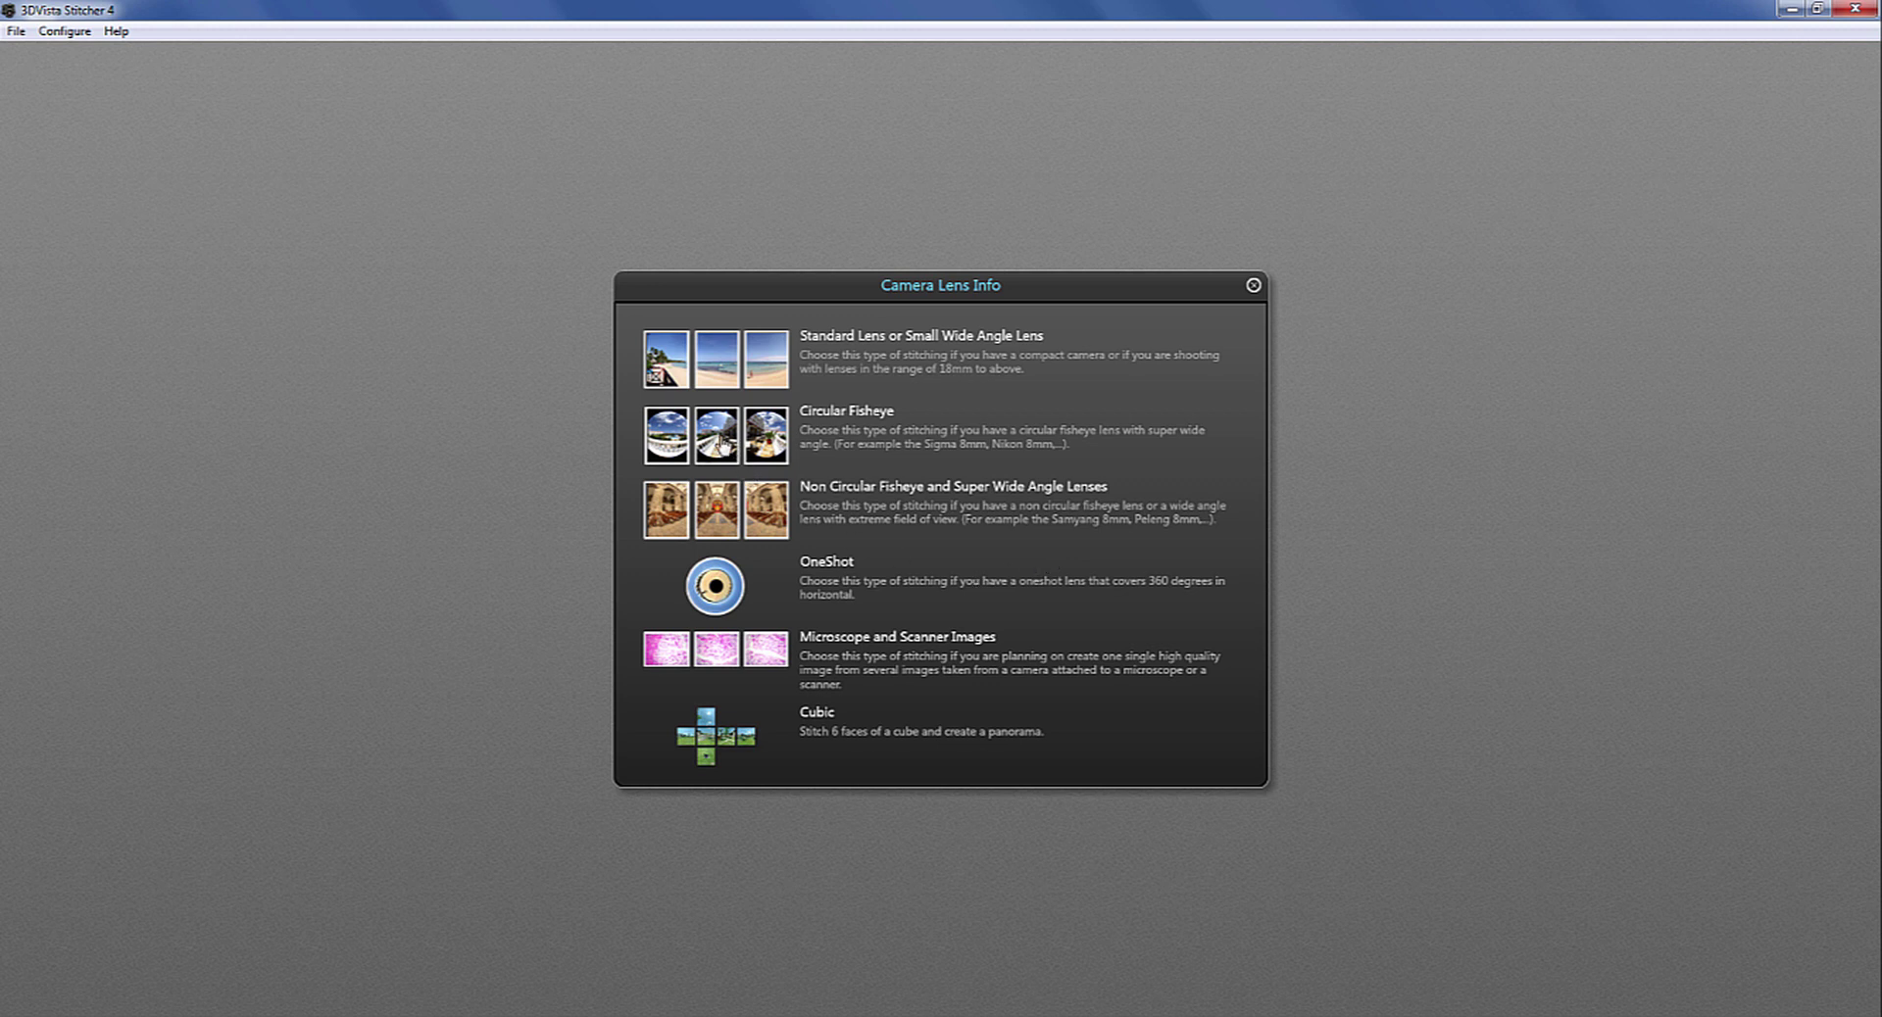
click(726, 443)
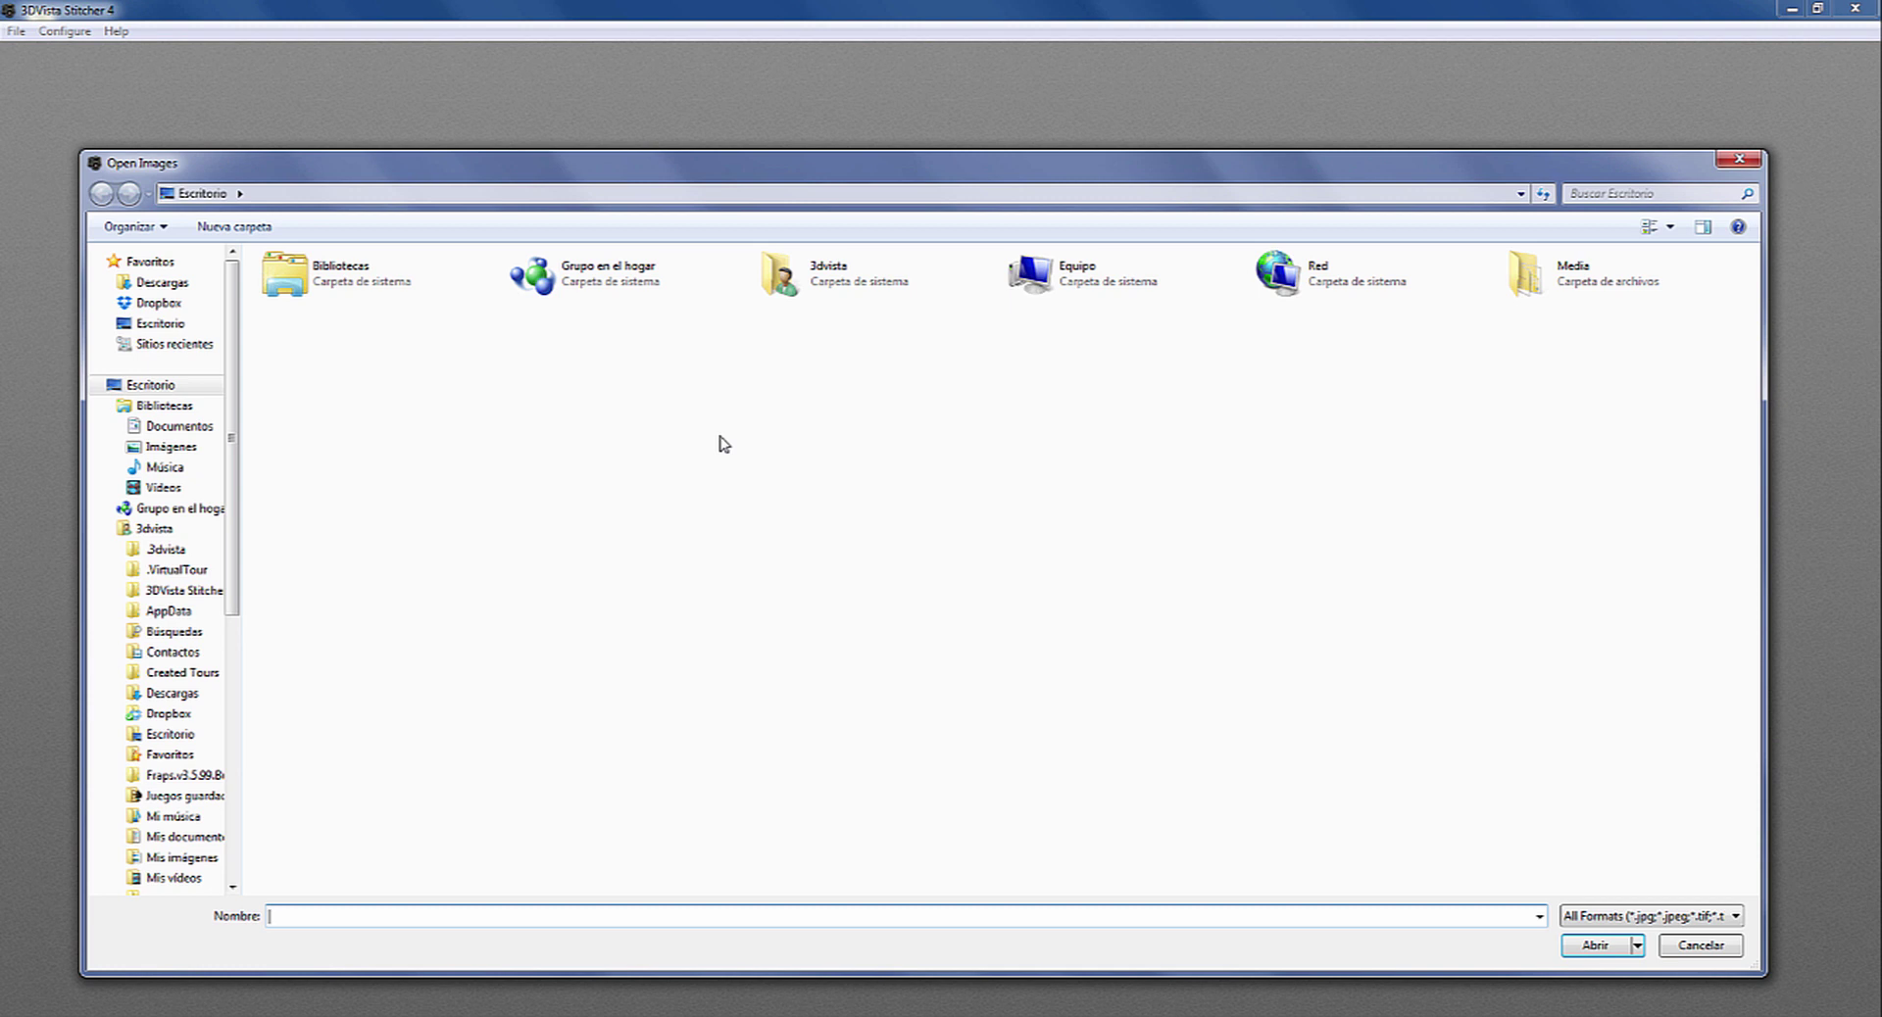
Load all seven JPGs from Media > Houses > Madraza > Madraza-sinHDR
double_click(1534, 279)
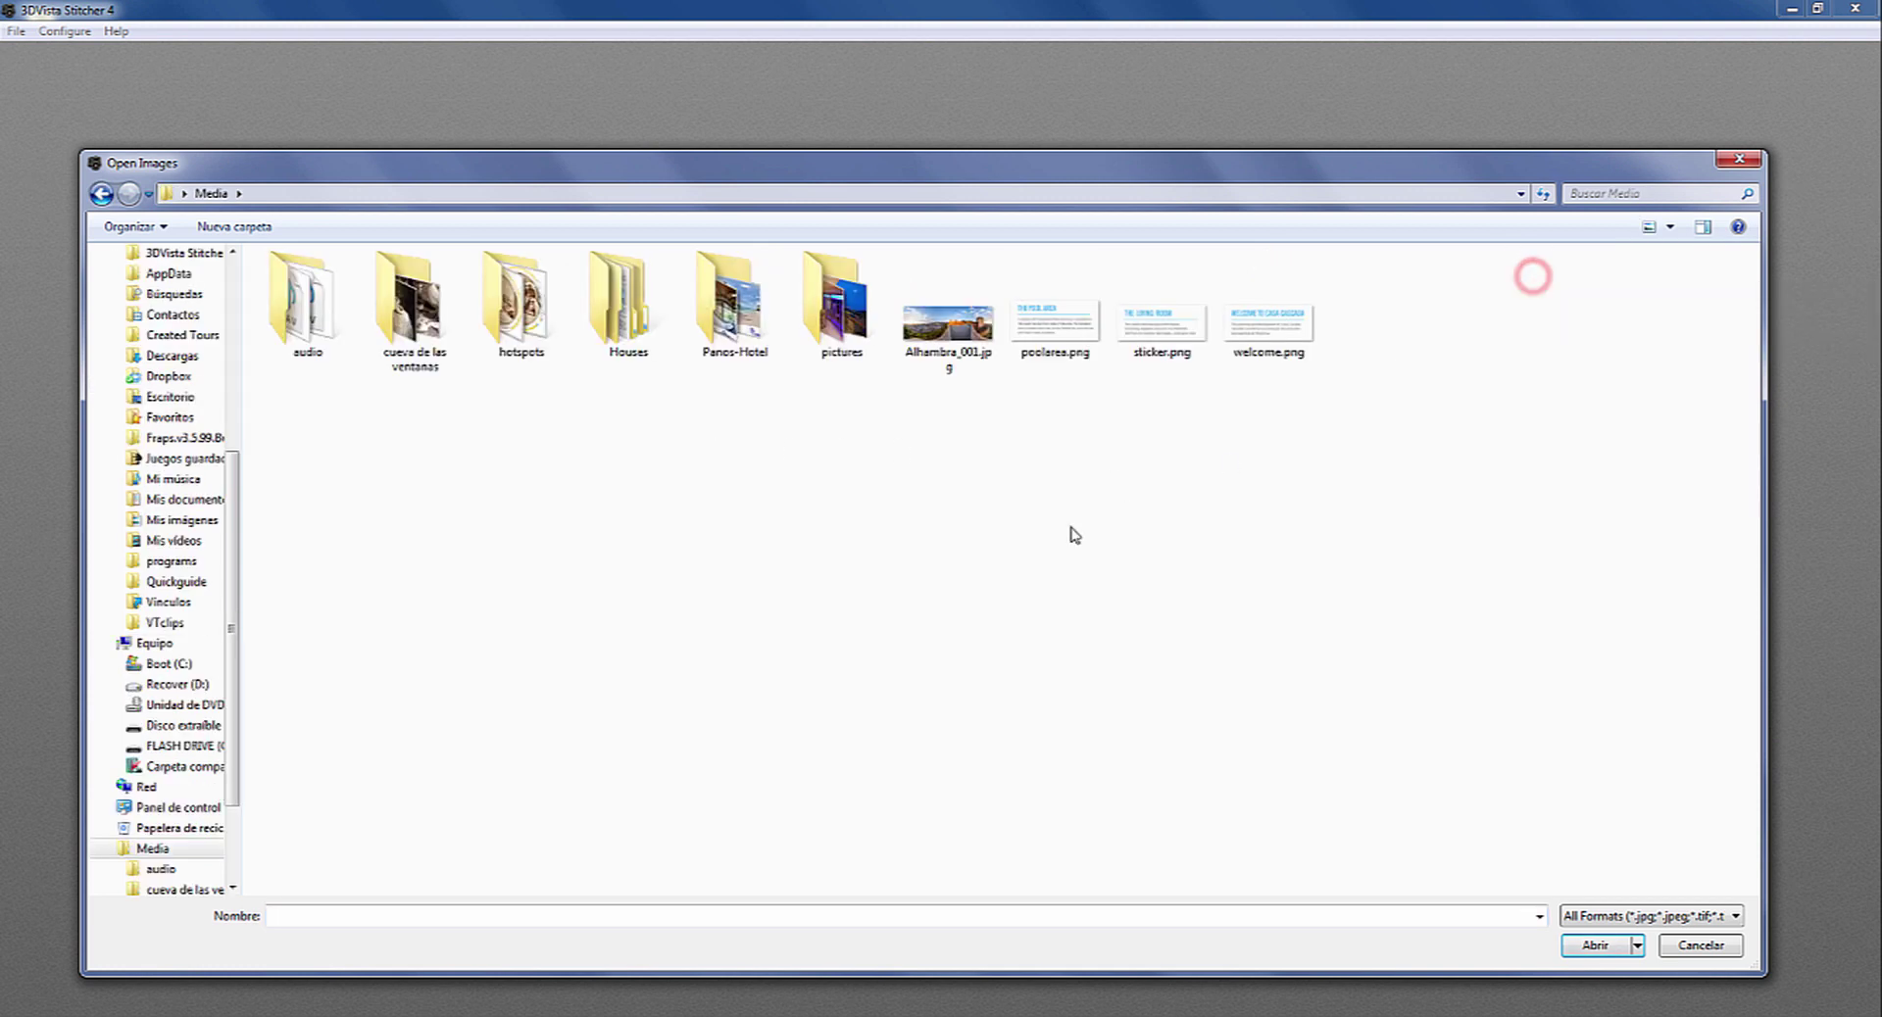
double_click(616, 311)
double_click(410, 302)
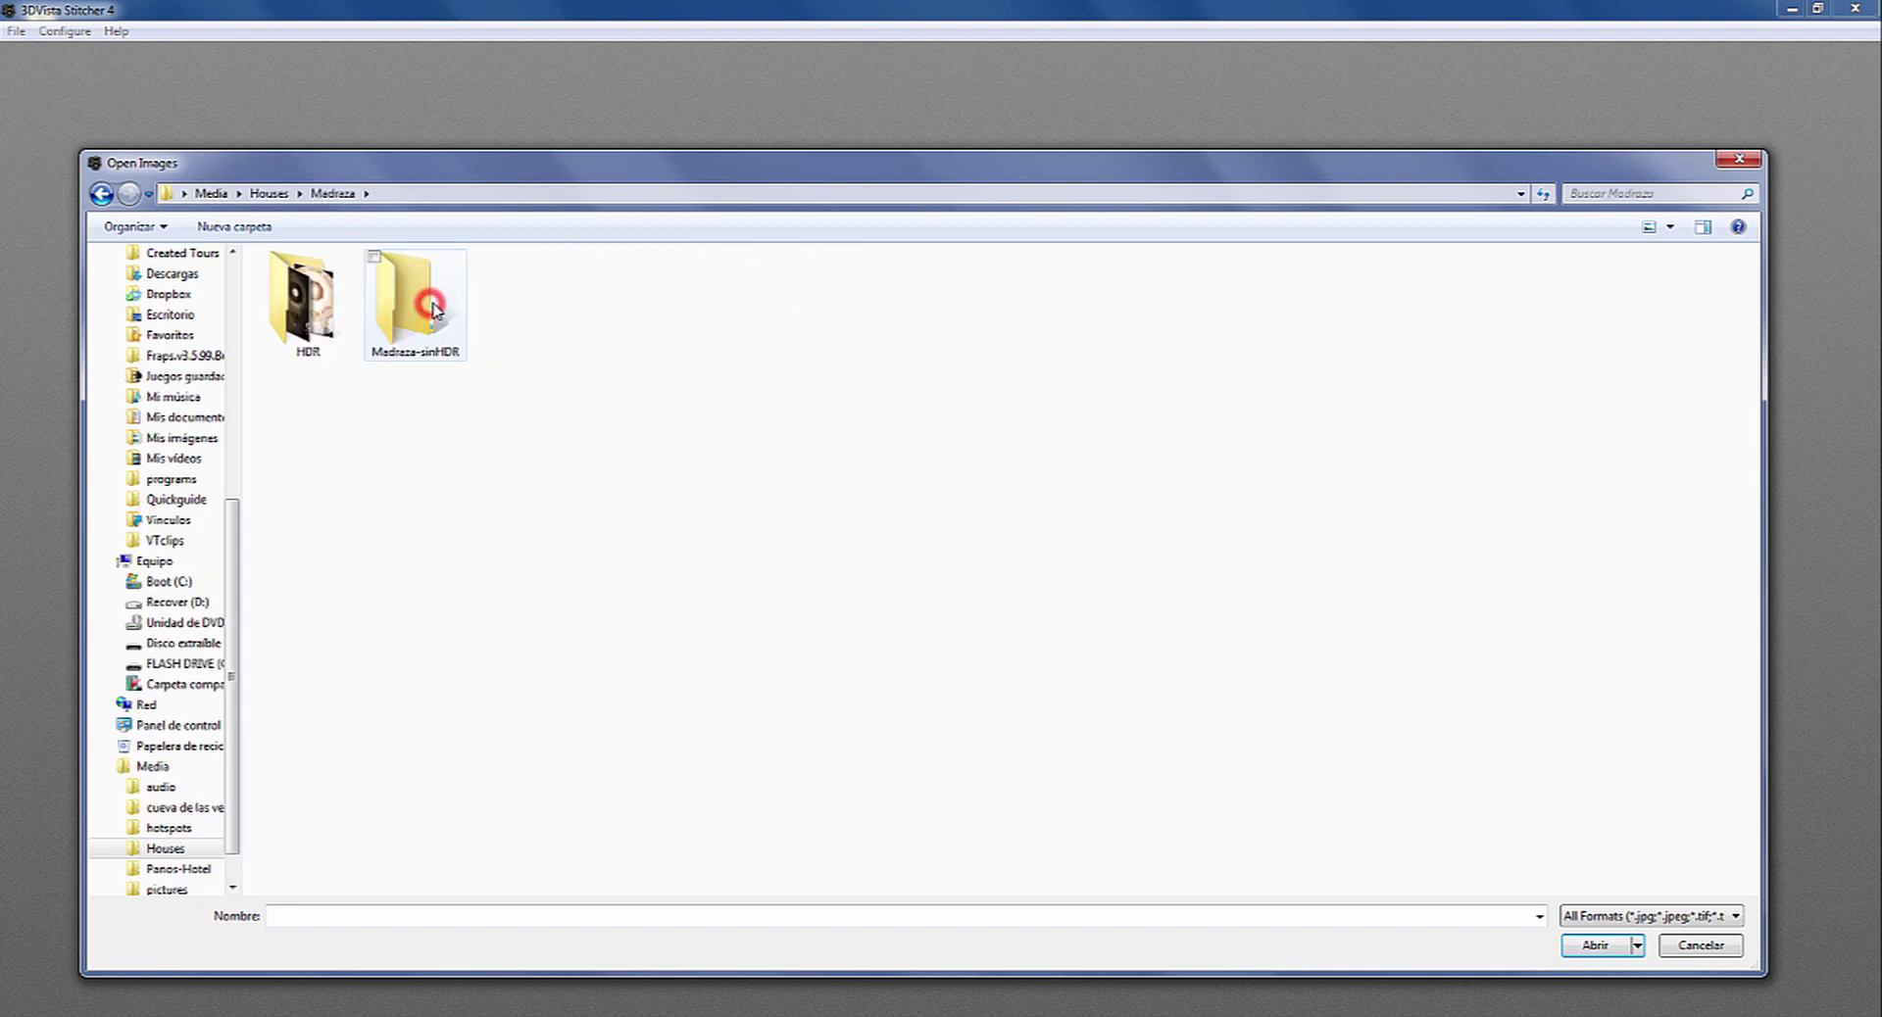
double_click(413, 306)
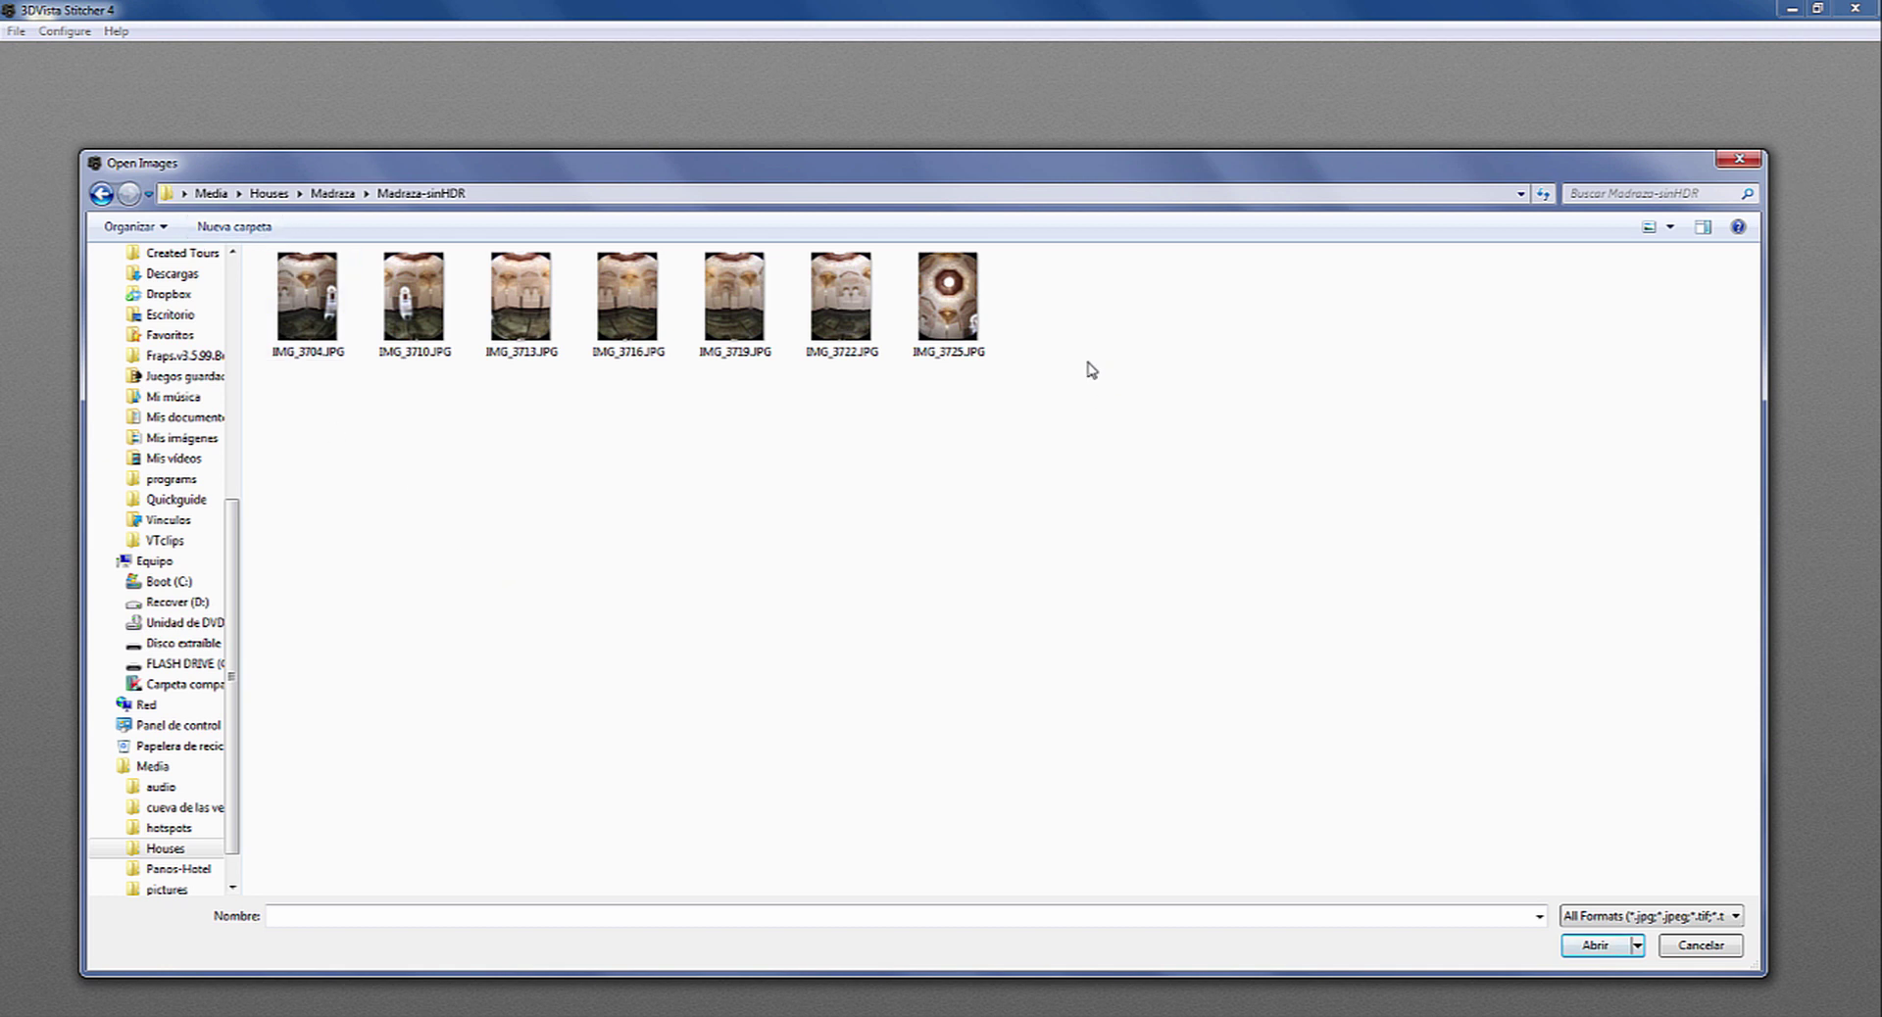
drag(1102, 387, 251, 237)
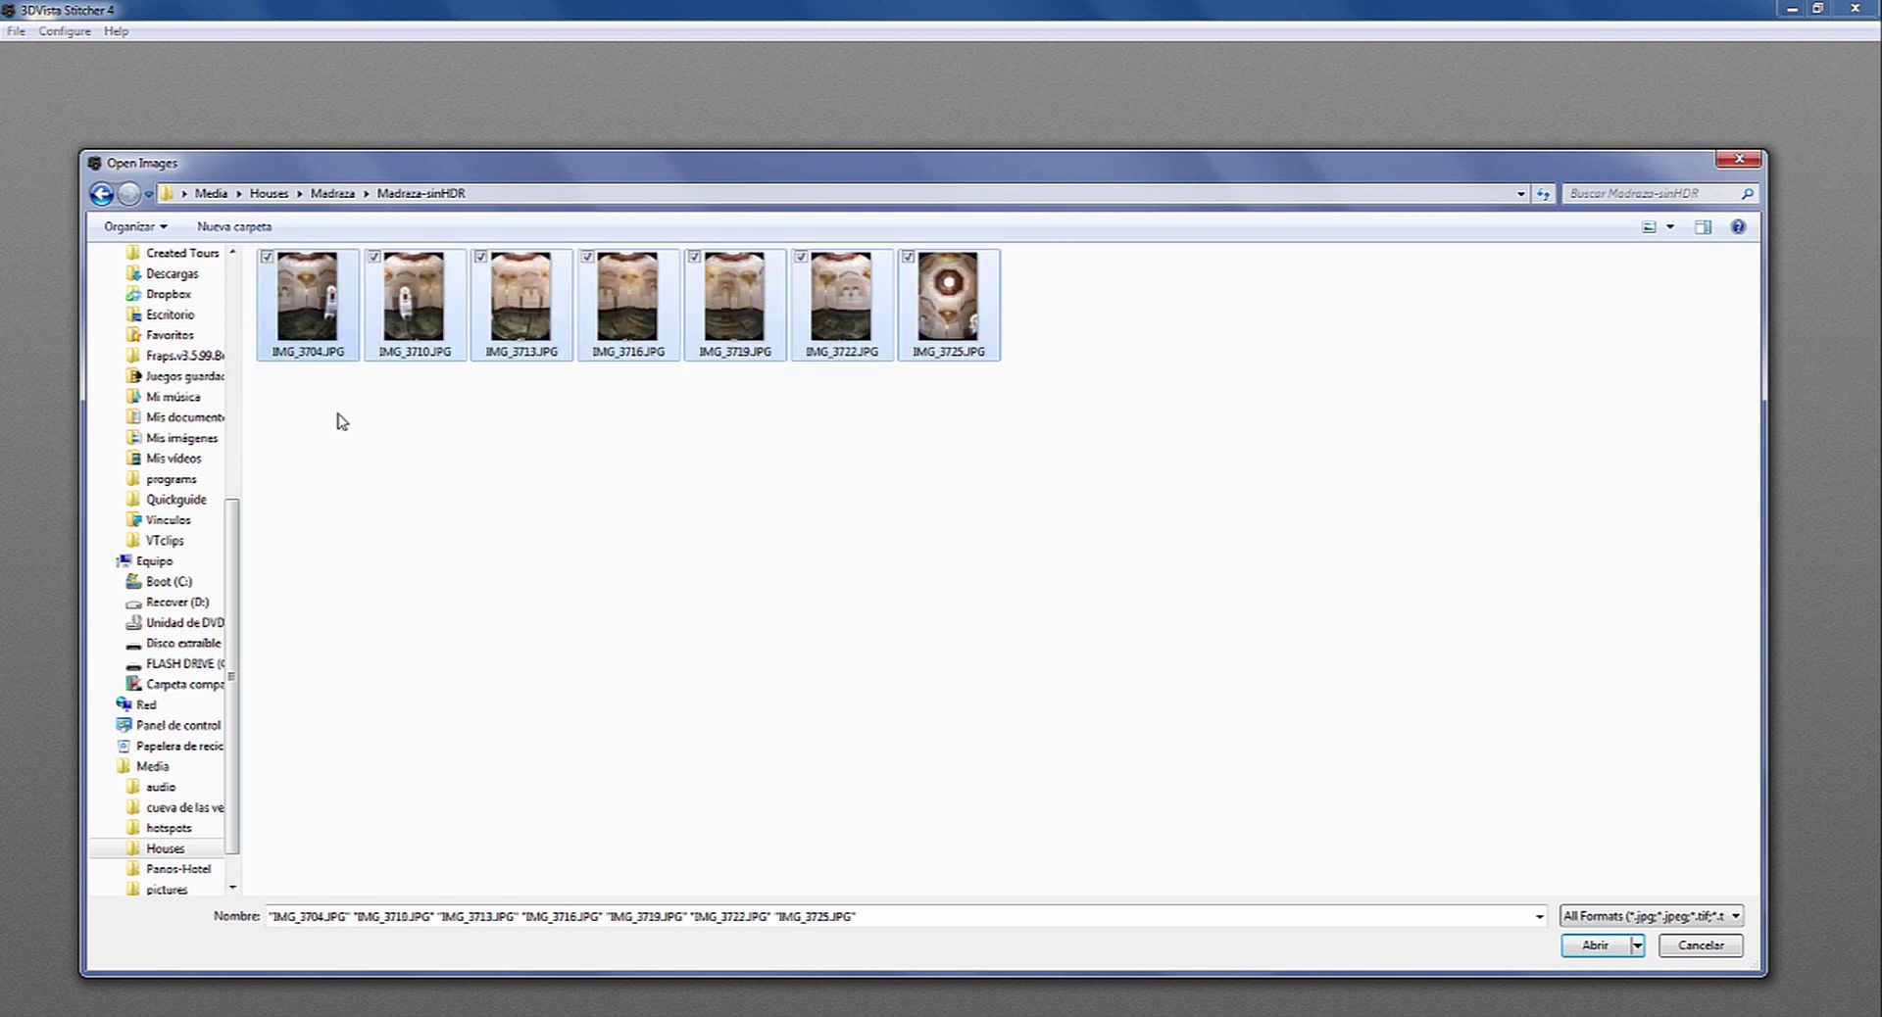
click(1596, 946)
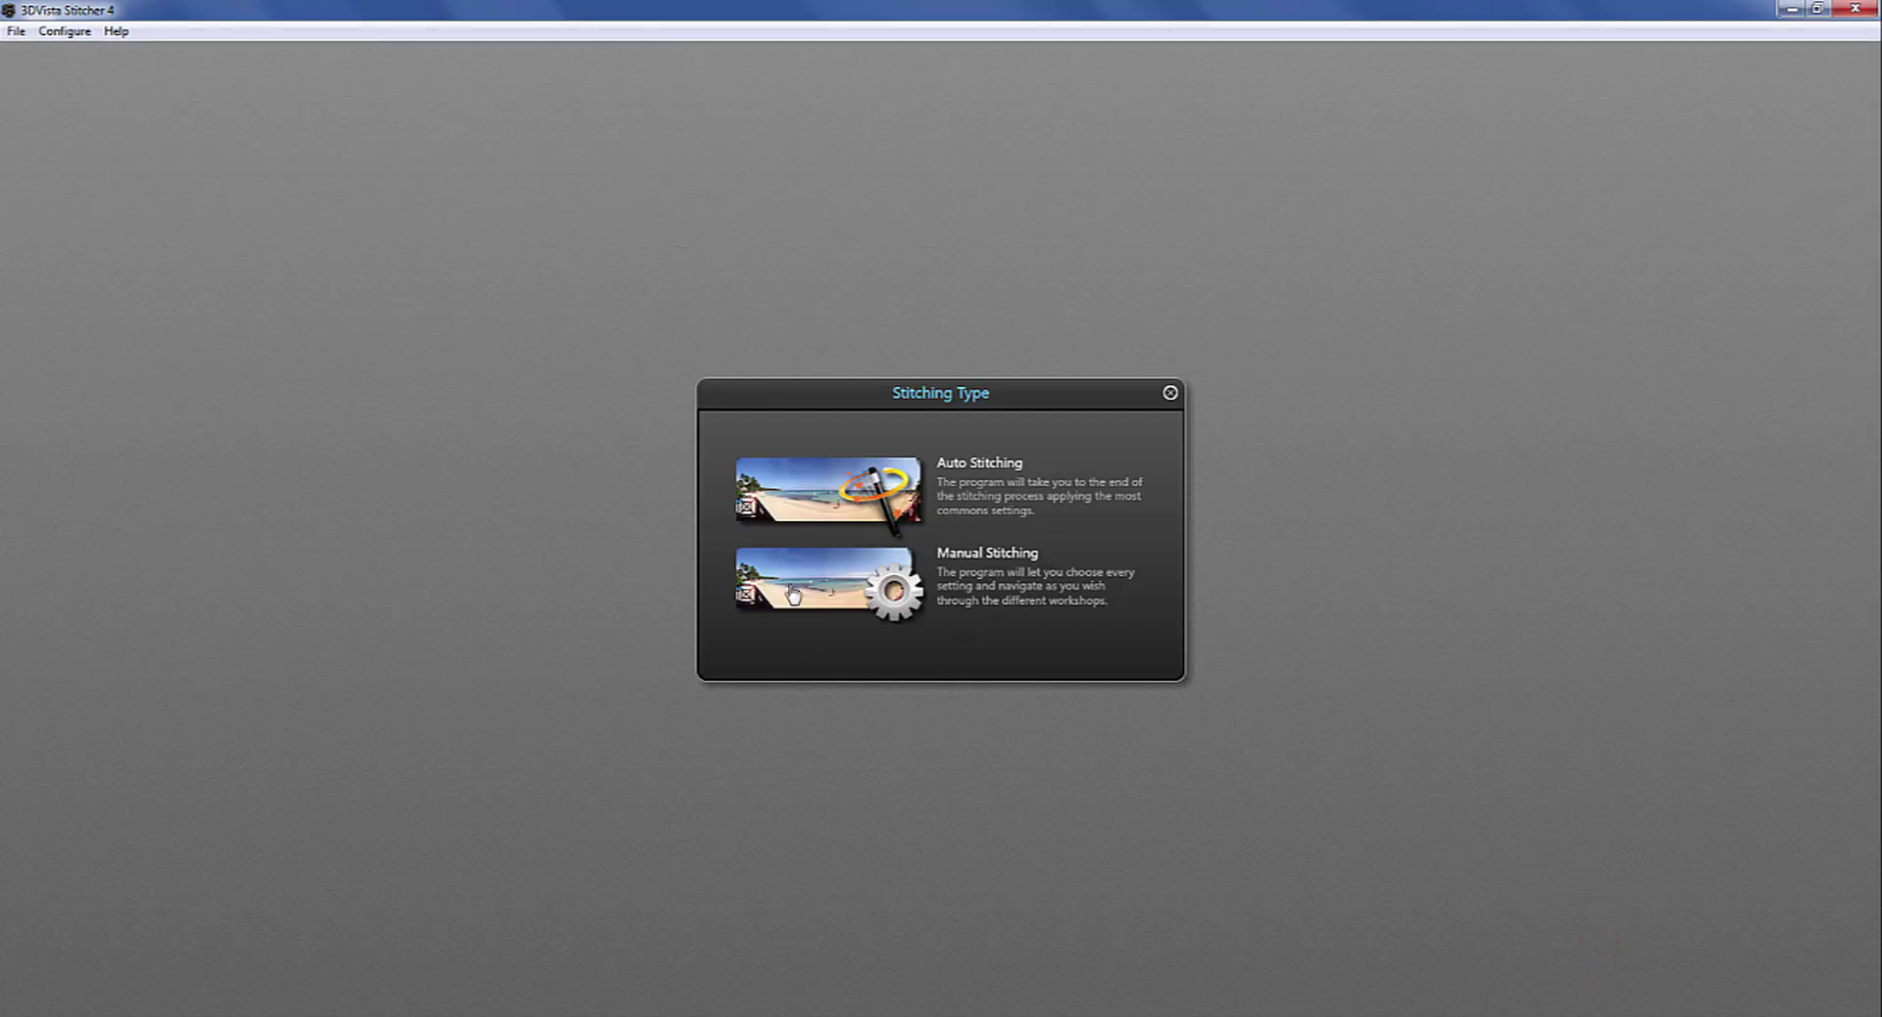
Choose Auto Stitching for the seven loaded photos
click(806, 496)
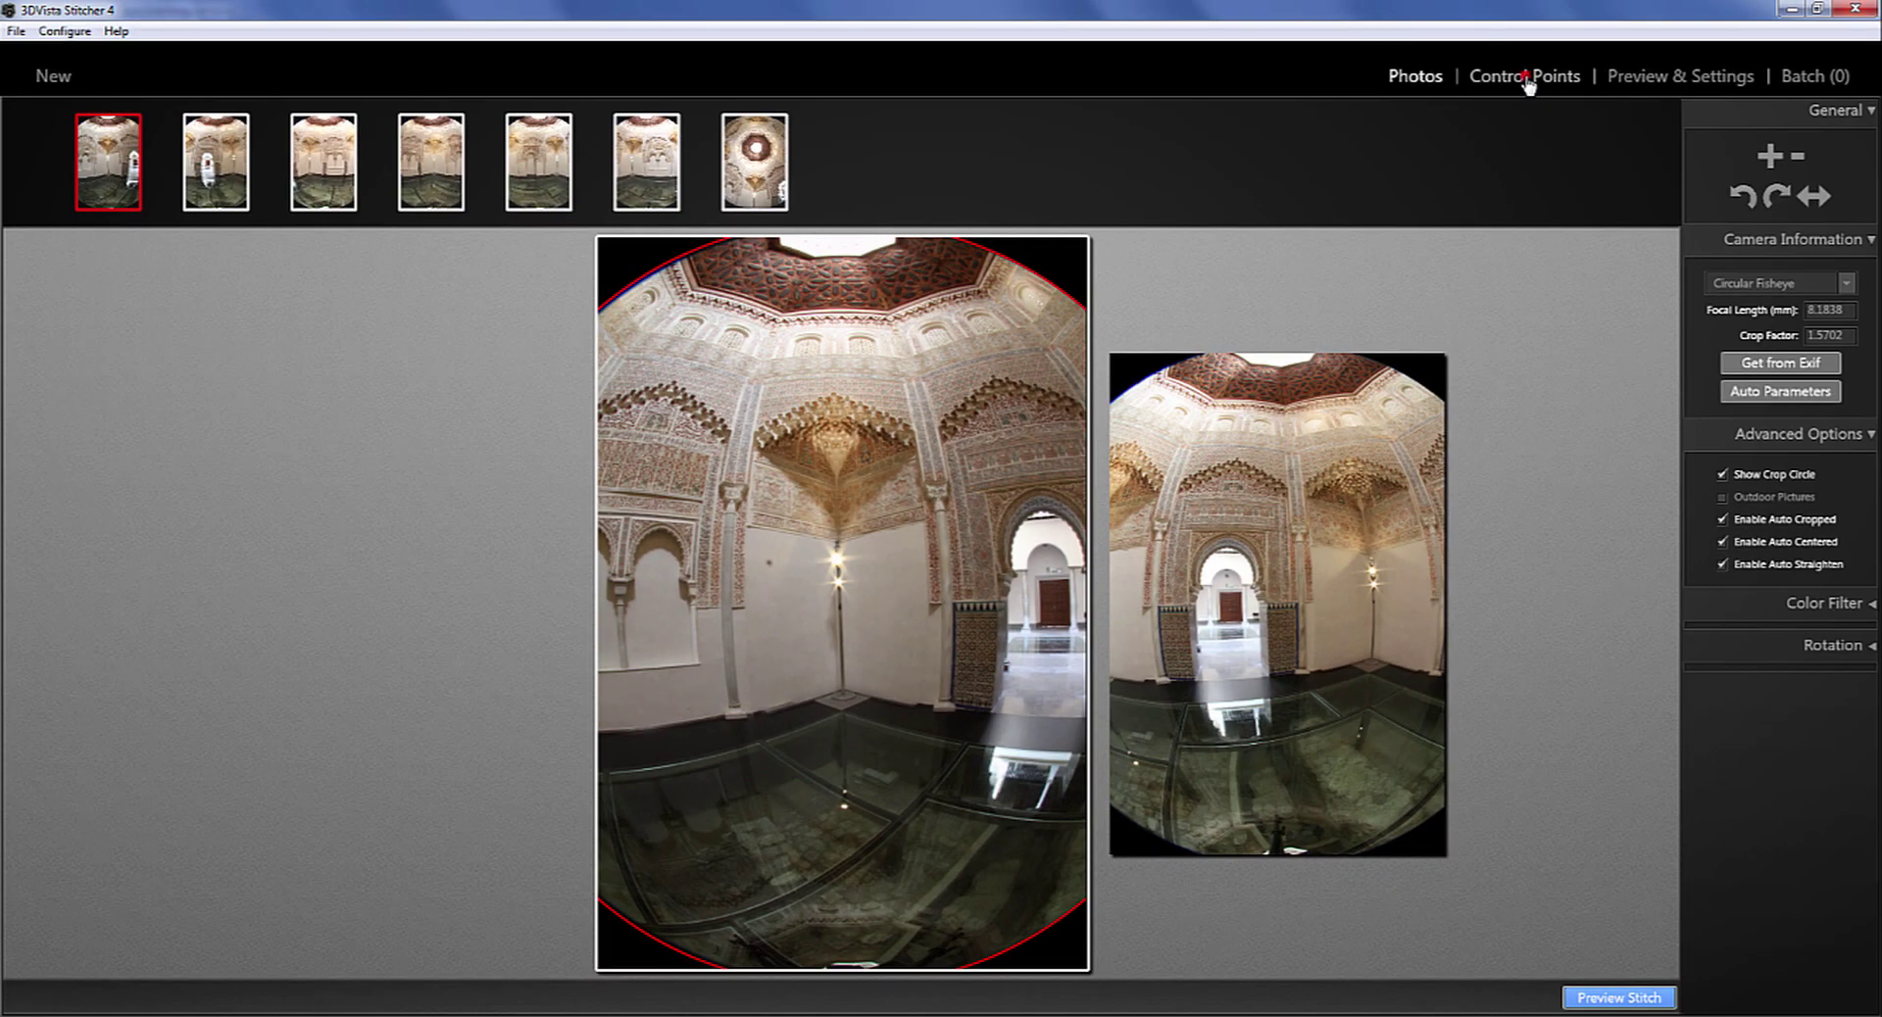
Review the control points, then pull the first photo's red crop circle slightly inward
click(1525, 76)
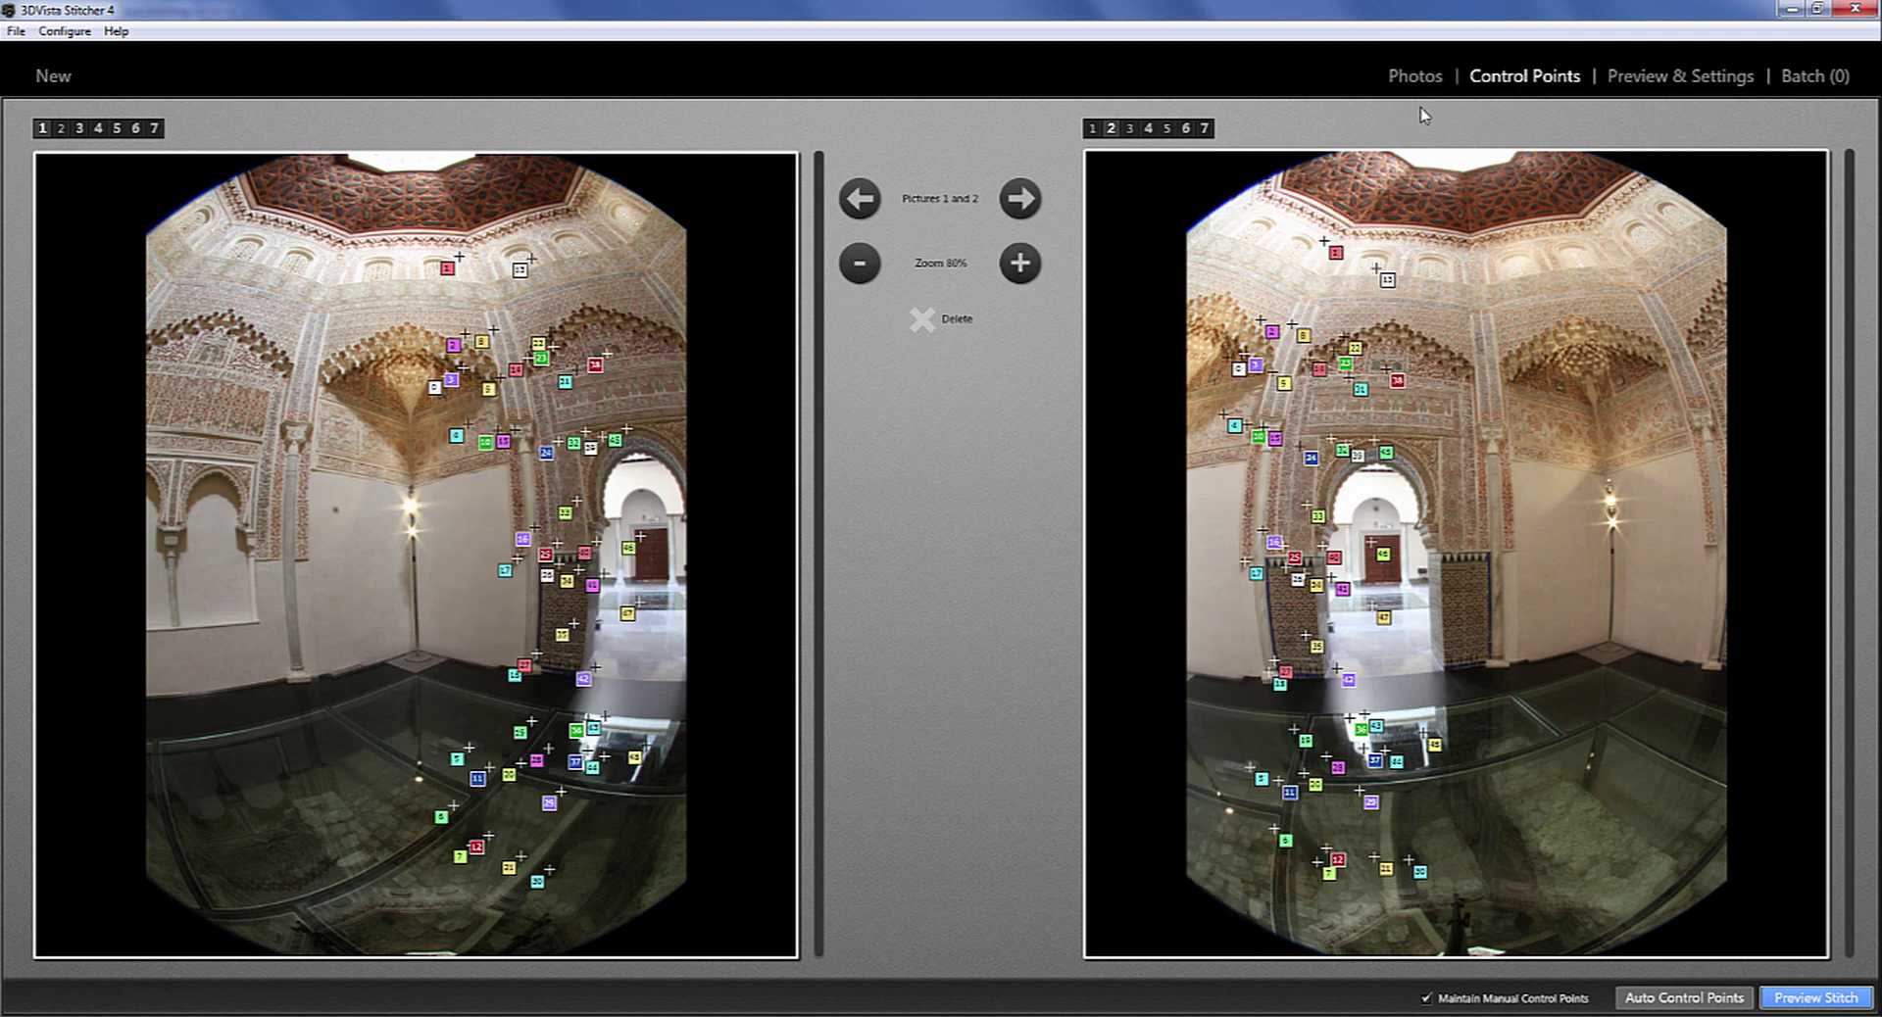
click(1415, 77)
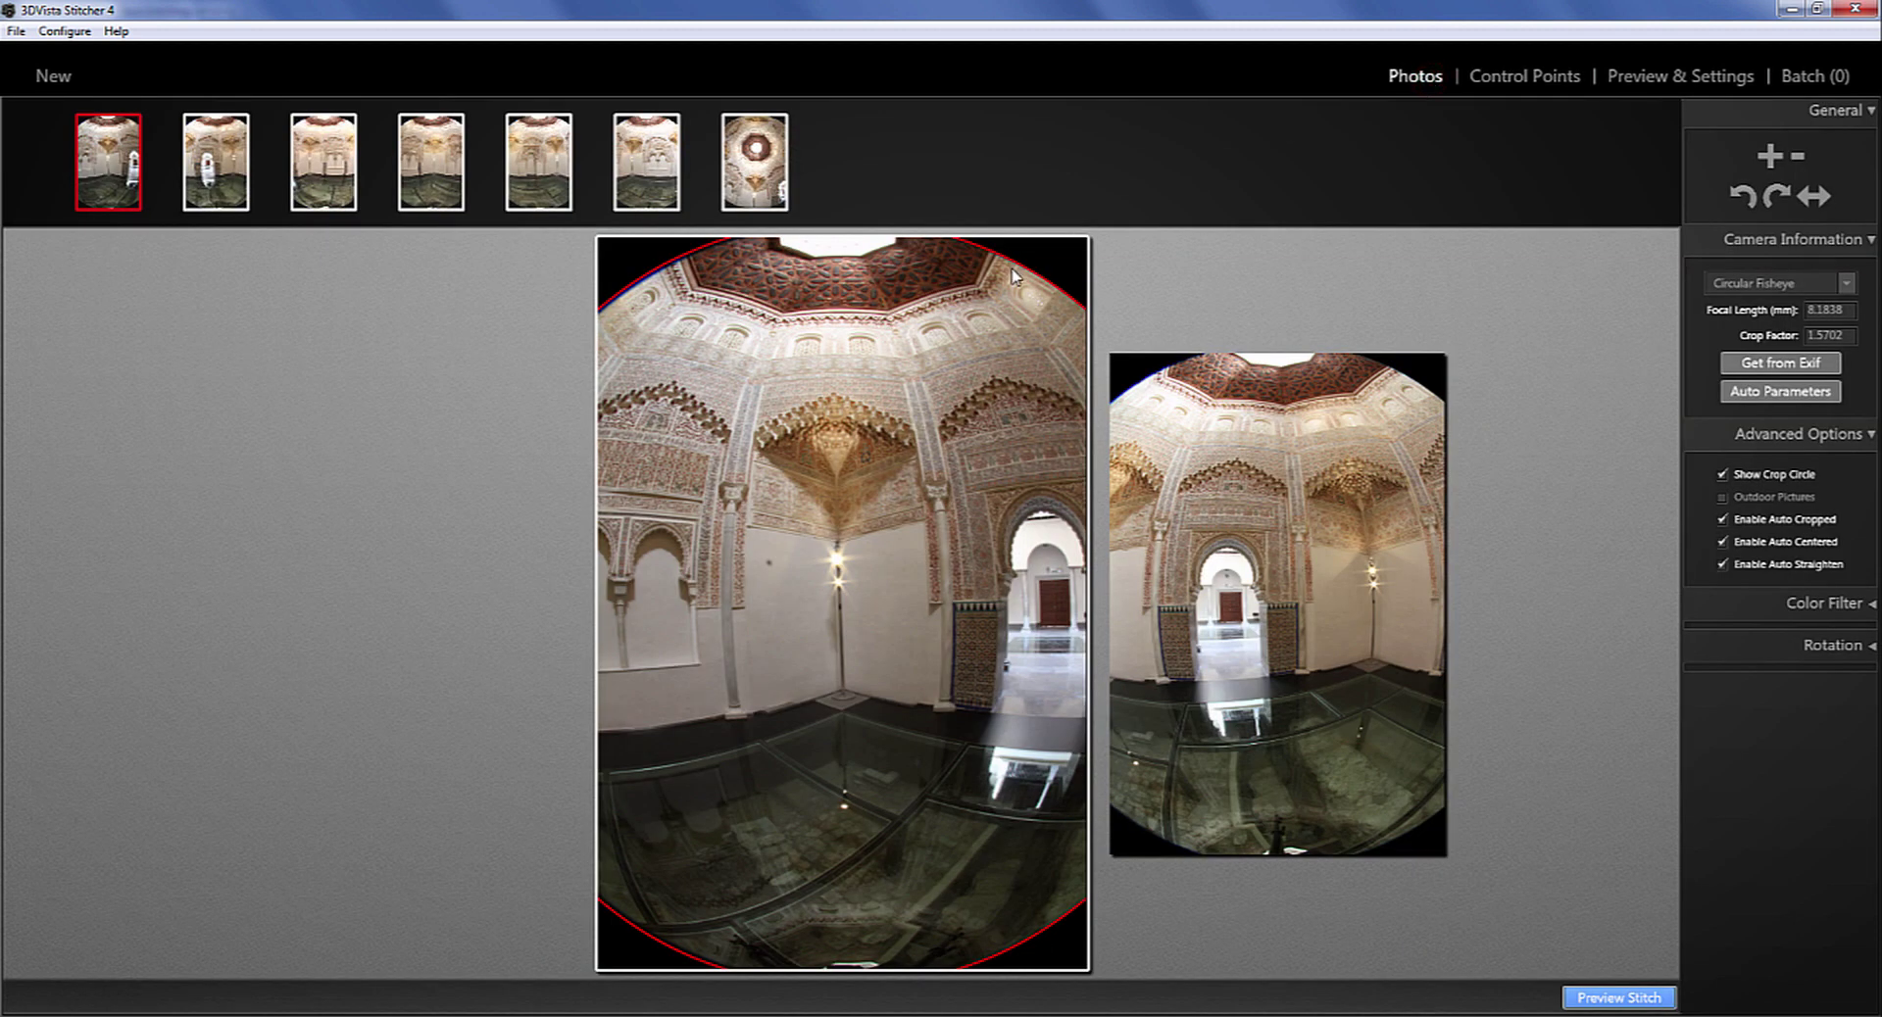
mouse_move(1017, 276)
mouse_down()
mouse_move(981, 311)
mouse_move(995, 258)
mouse_up()
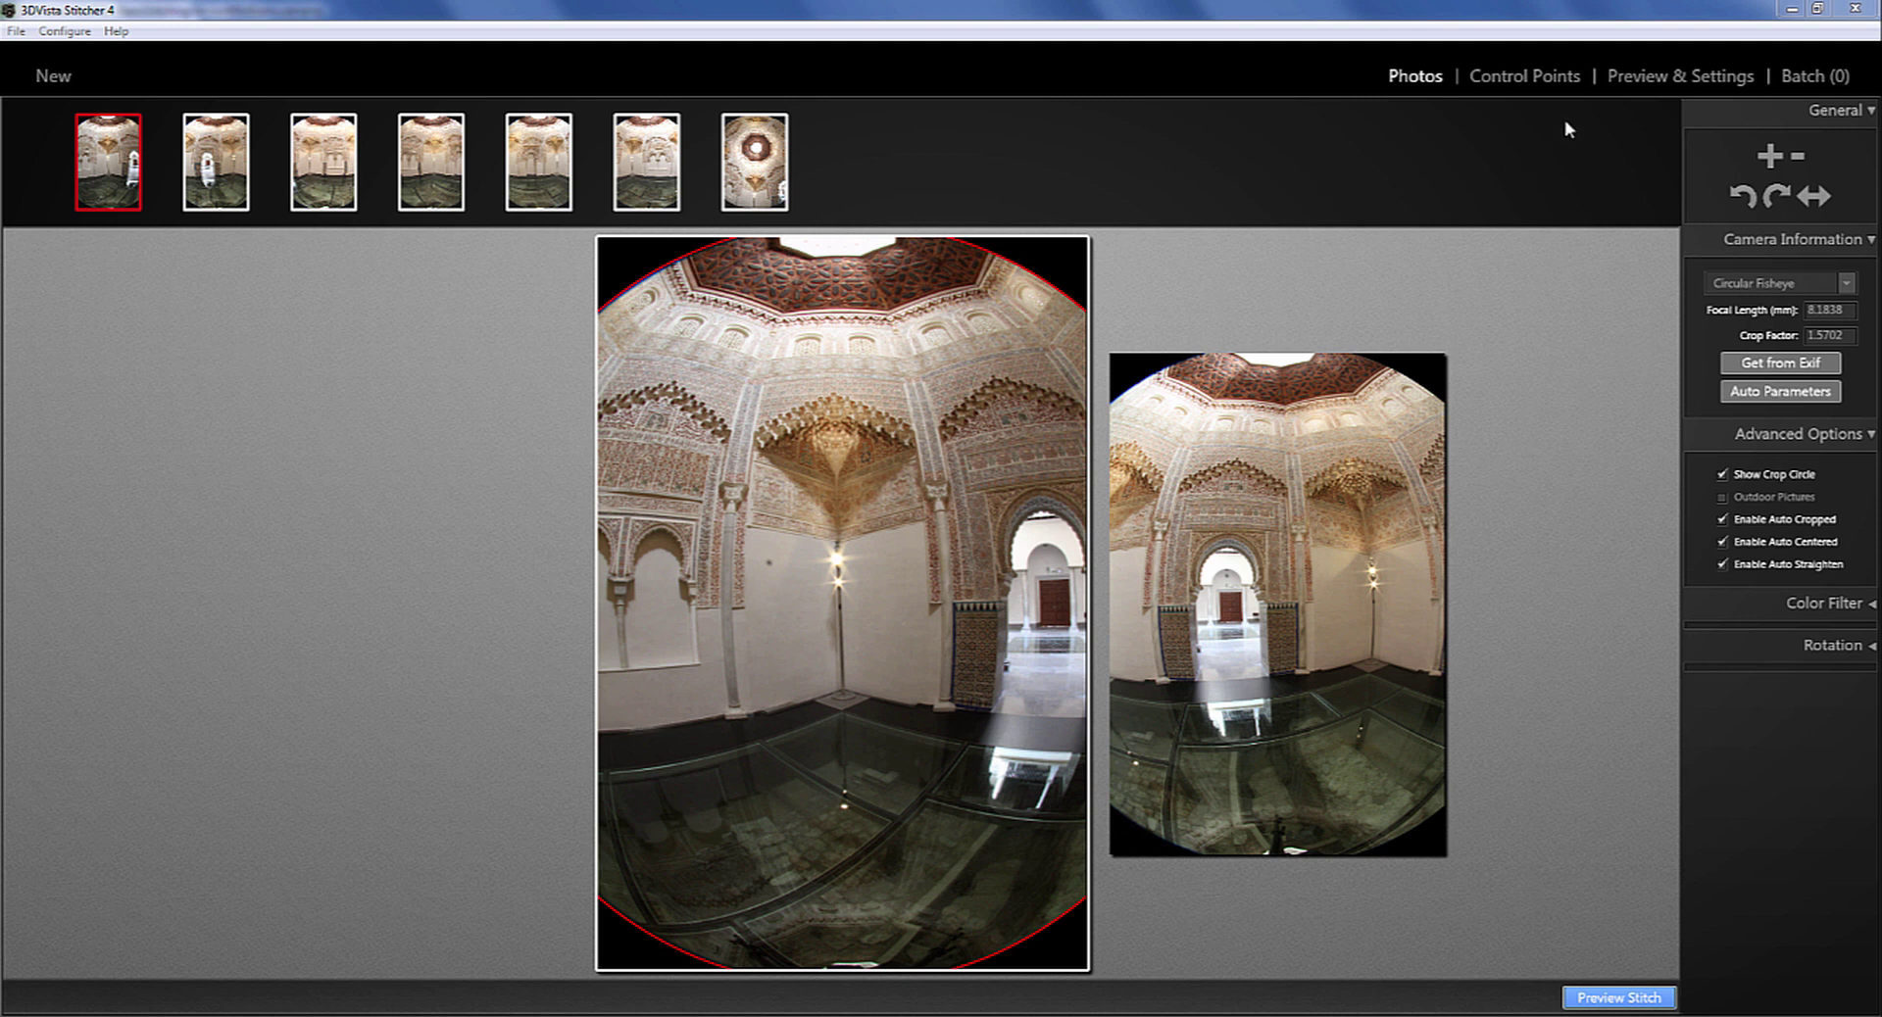
click(1641, 76)
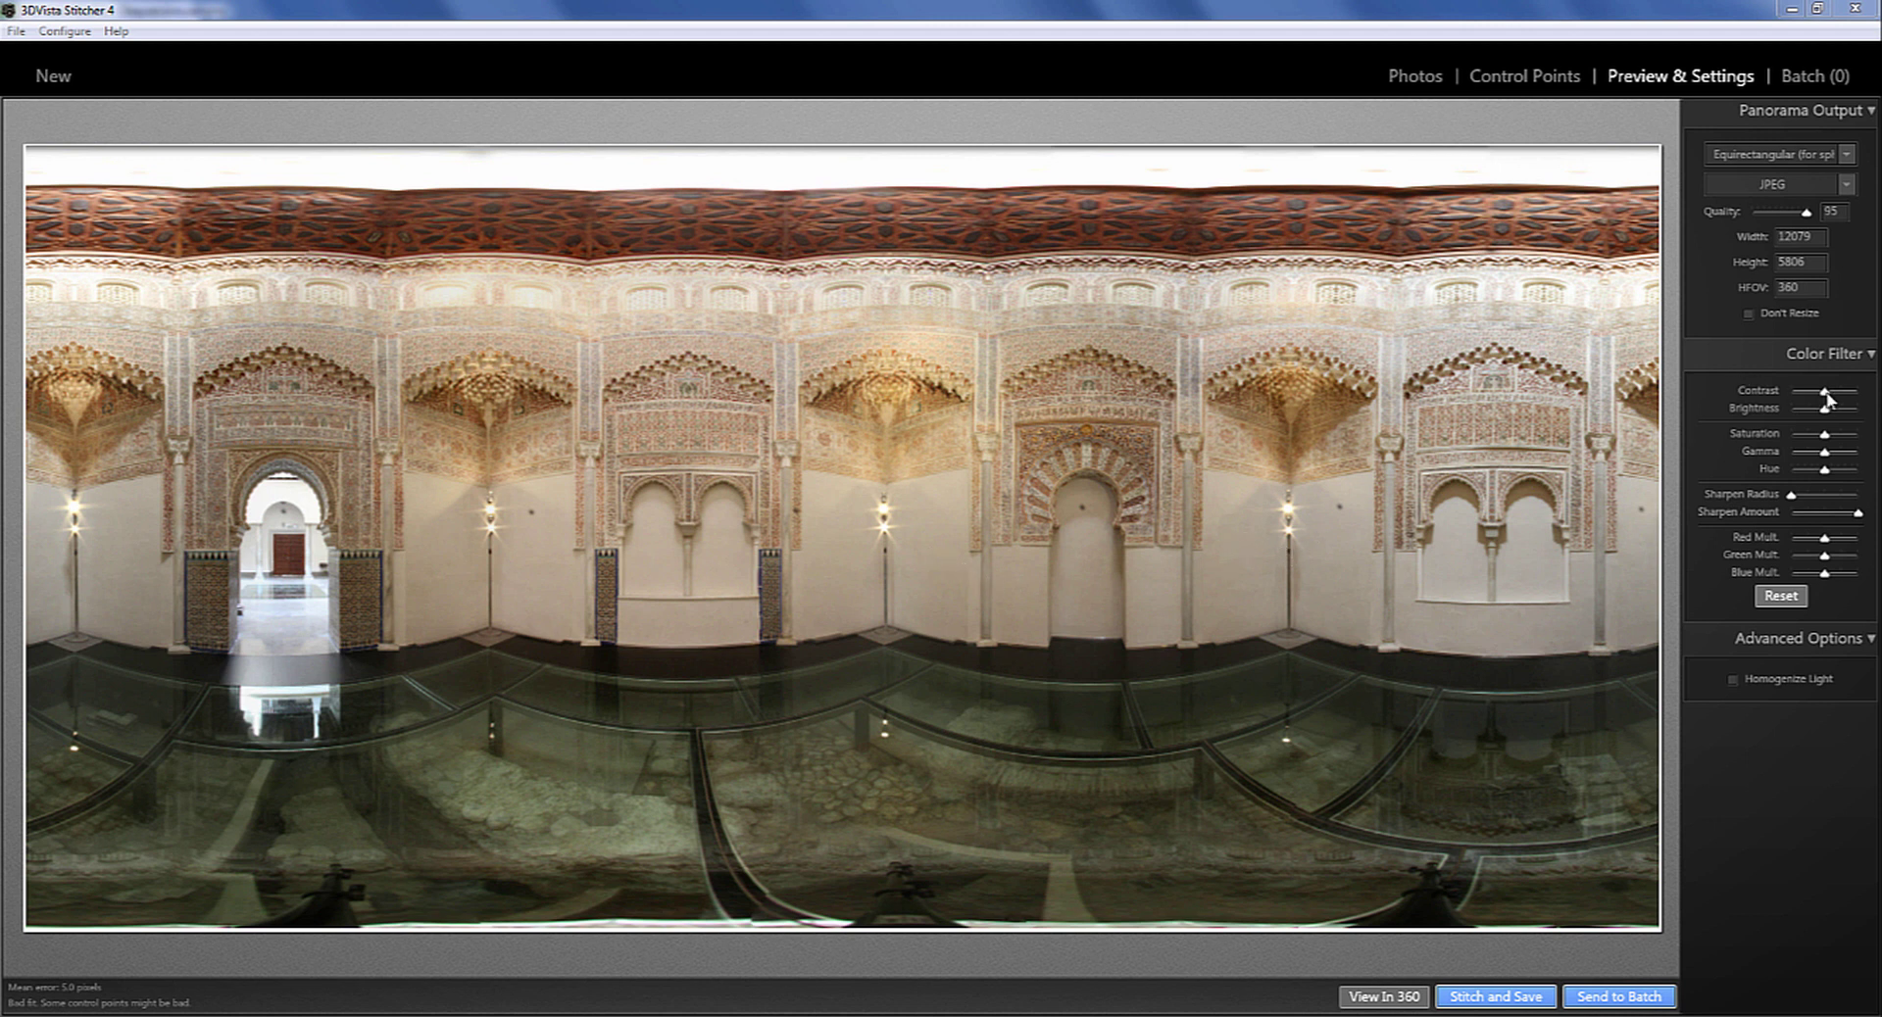
Drag the Color Filter Contrast slider up to 1.20
drag(1825, 393, 1836, 478)
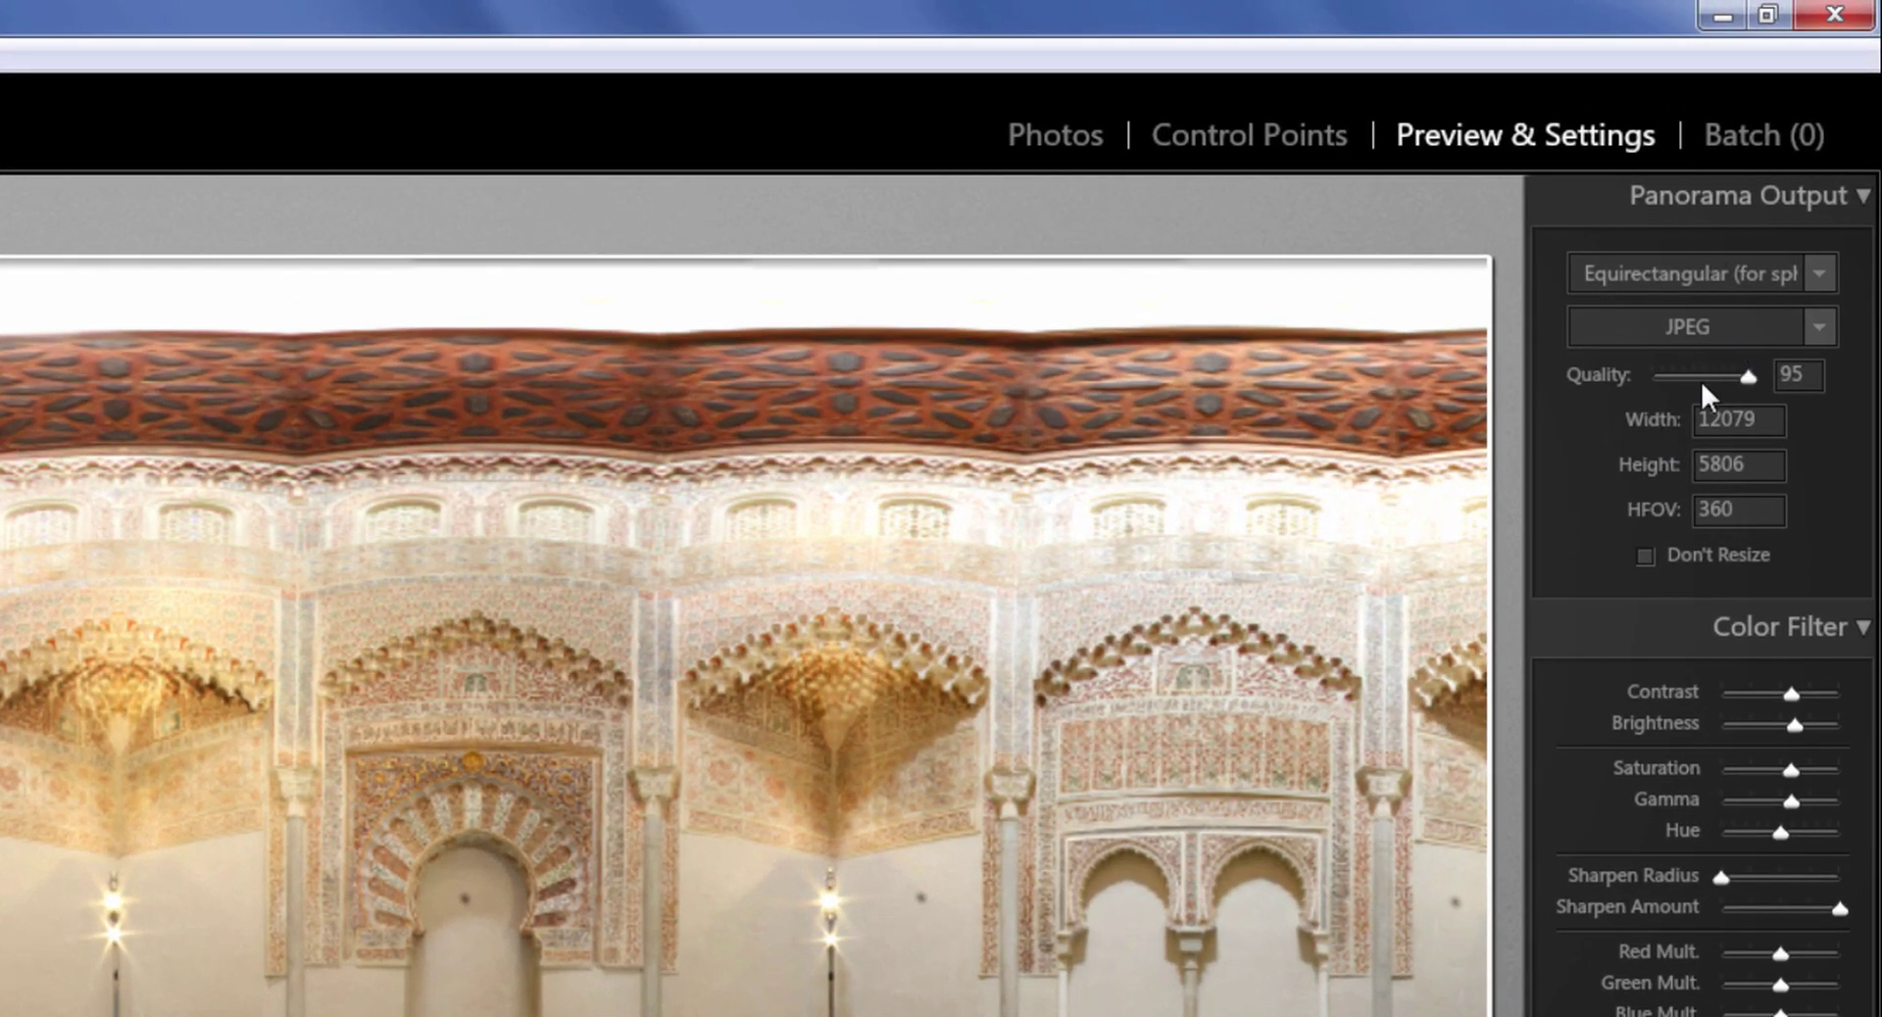
Tick Don't Resize under Panorama Output to keep 12079 × 5806
click(1642, 555)
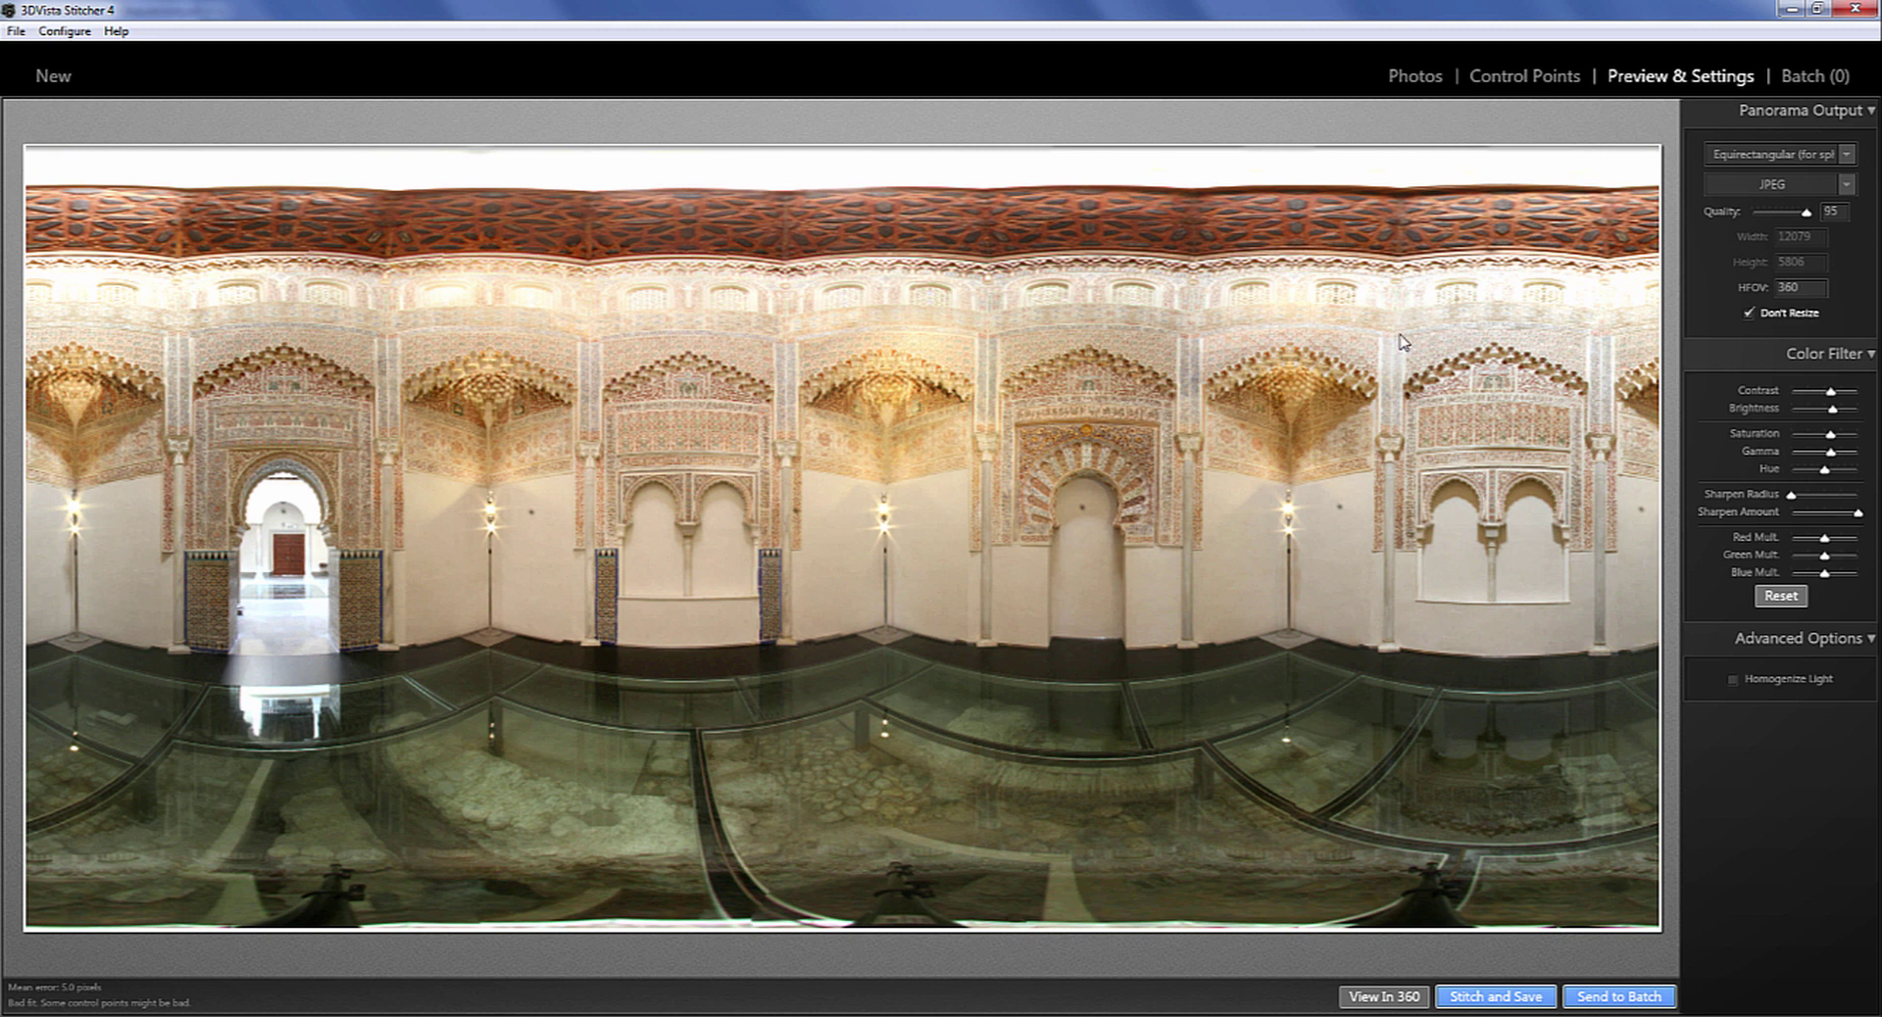
Stitch the panorama and save it as 'Pano 3' in the Madraza folder
click(1501, 998)
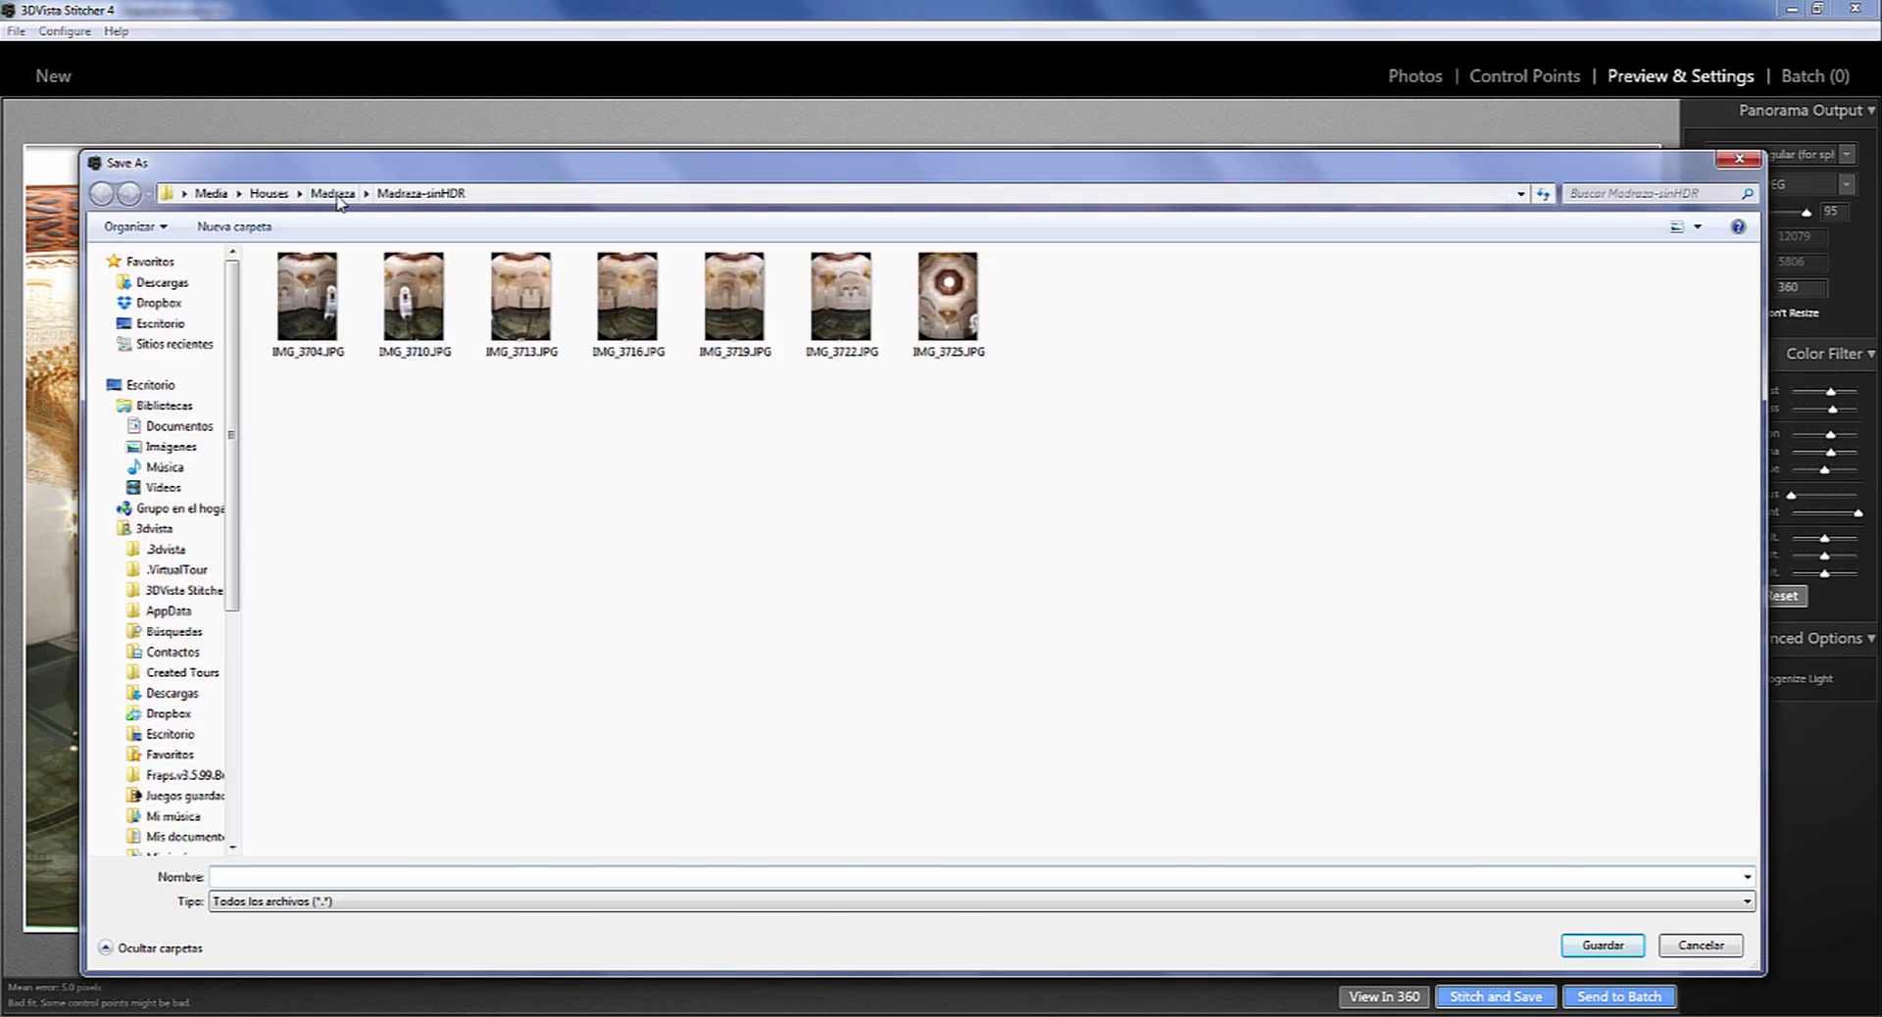
click(333, 194)
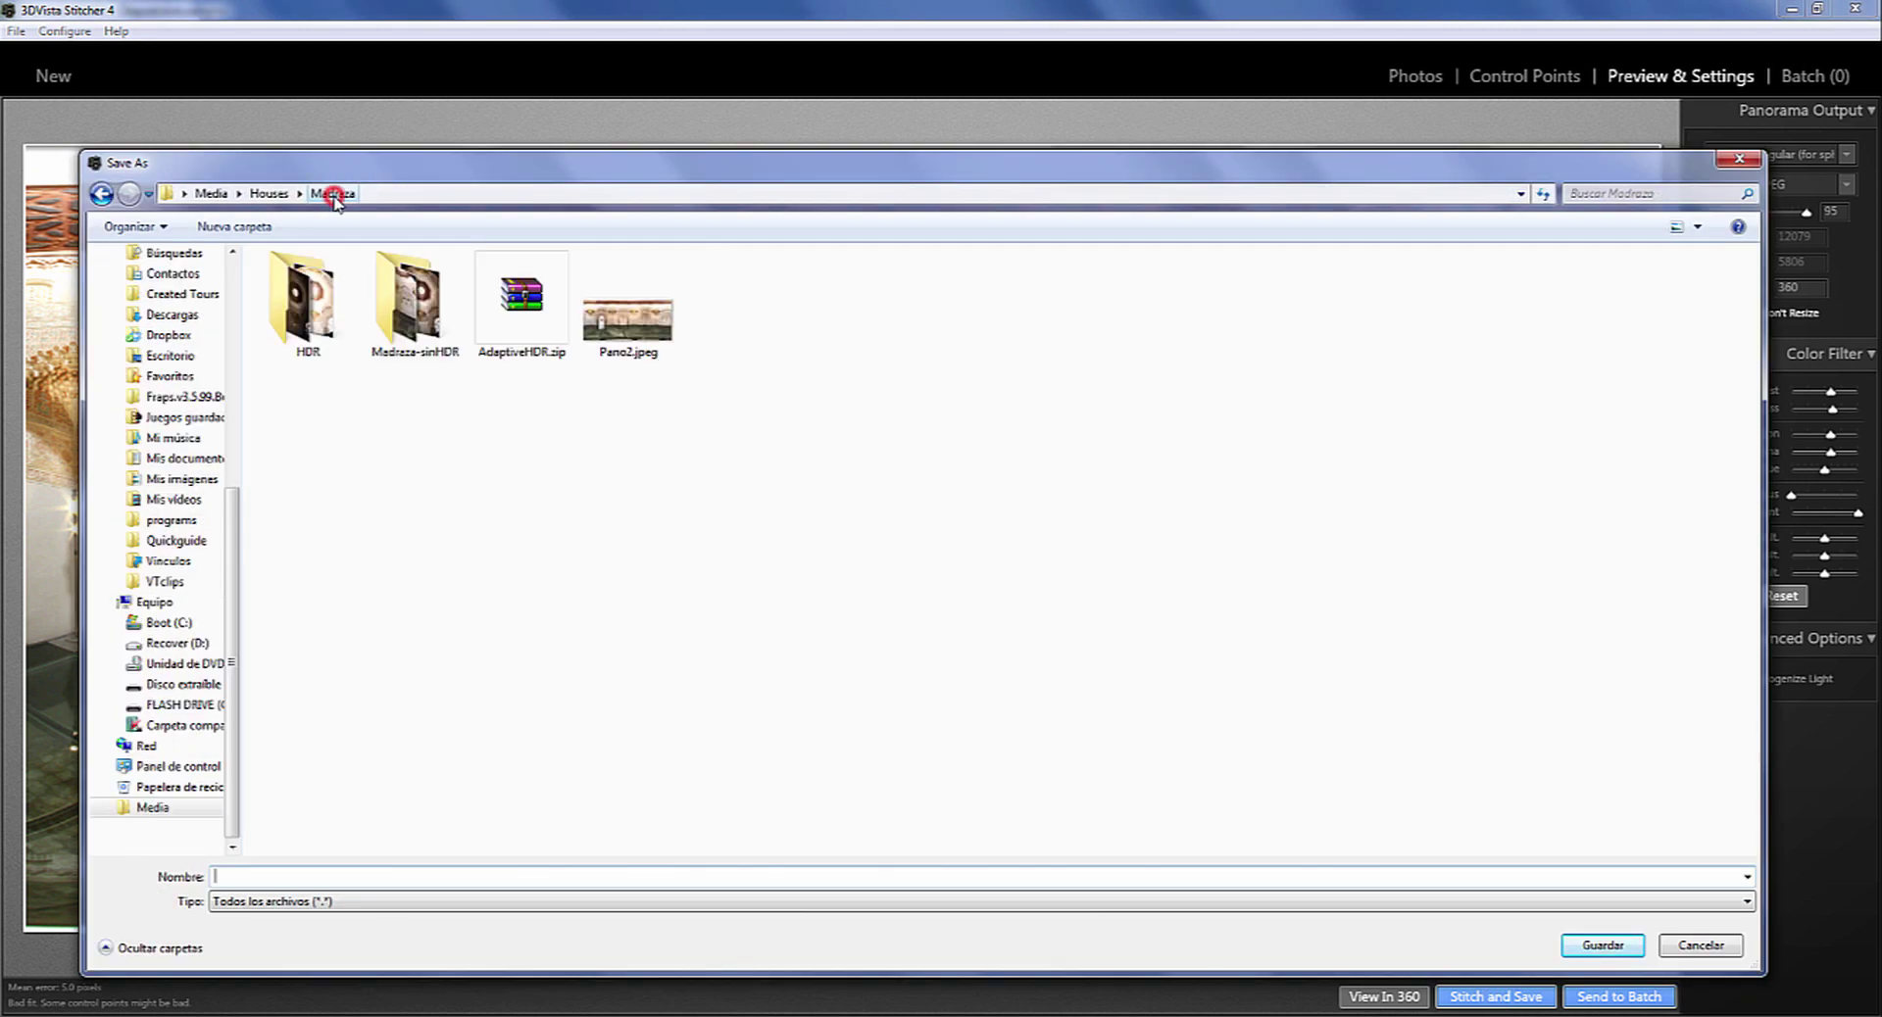
click(330, 874)
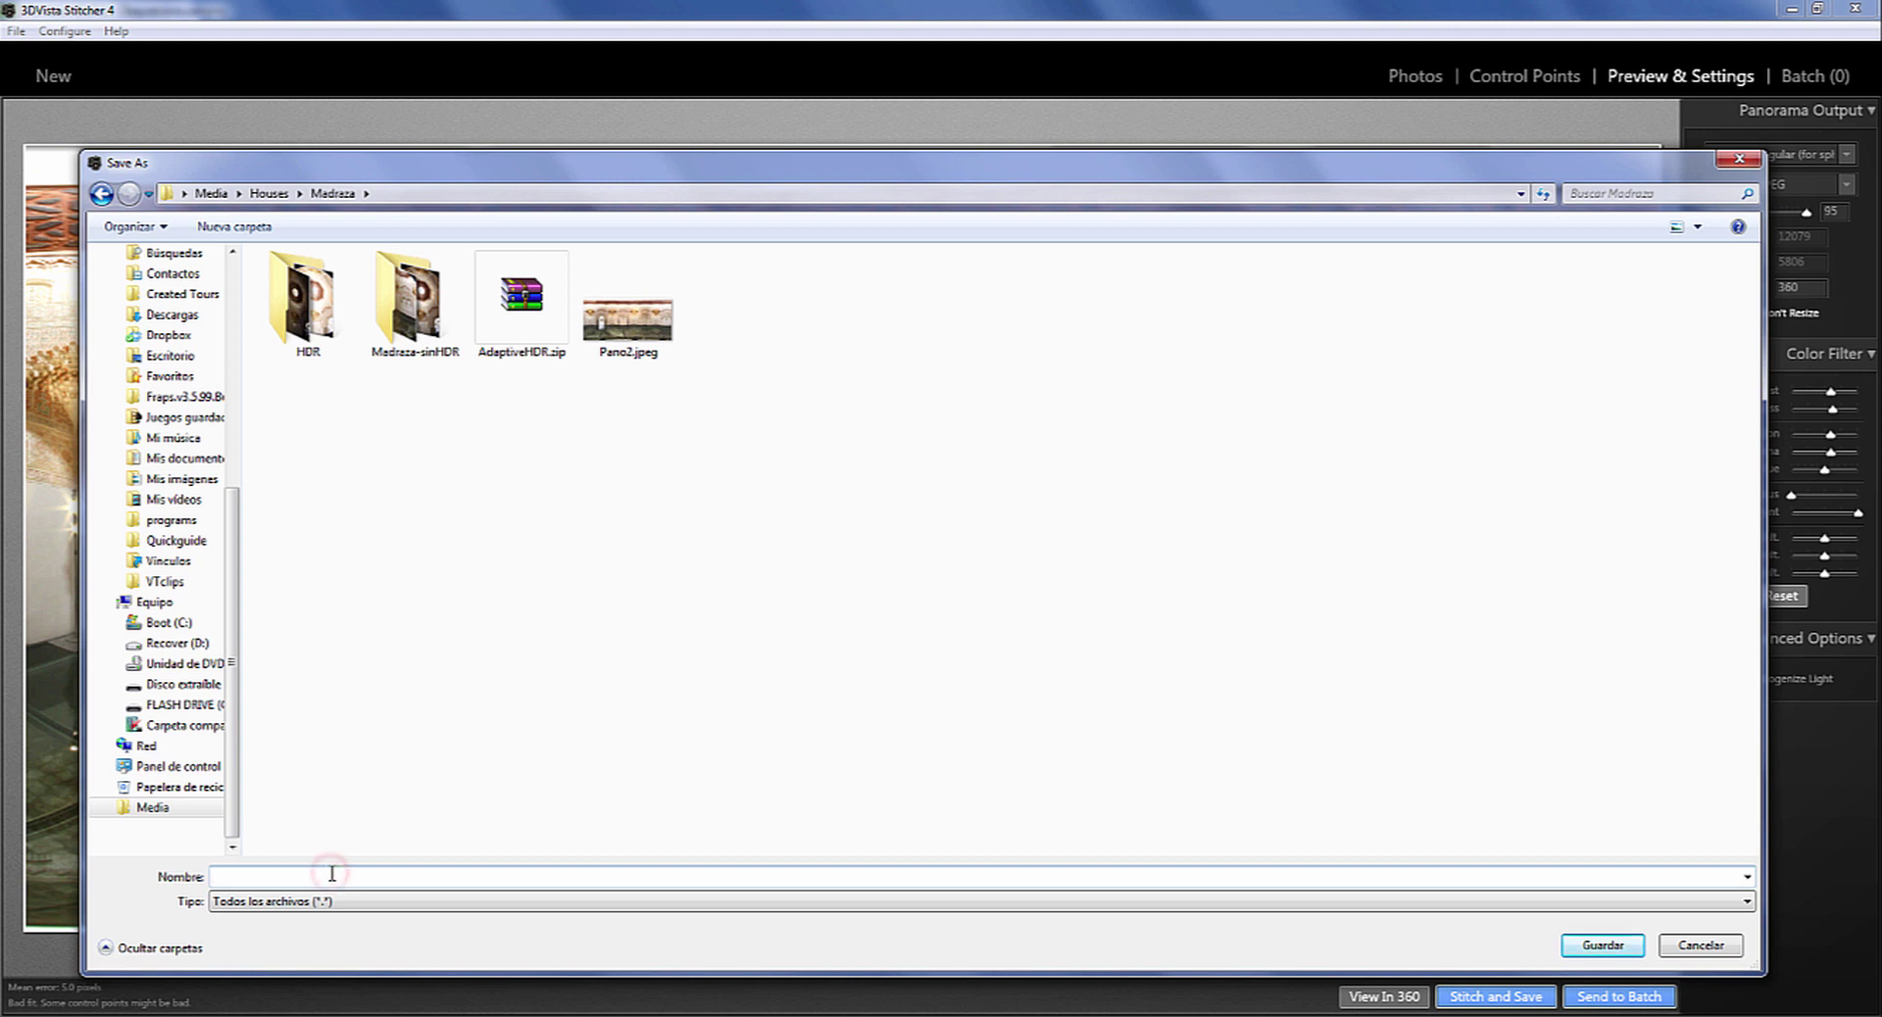
text(Pano 3)
click(1604, 945)
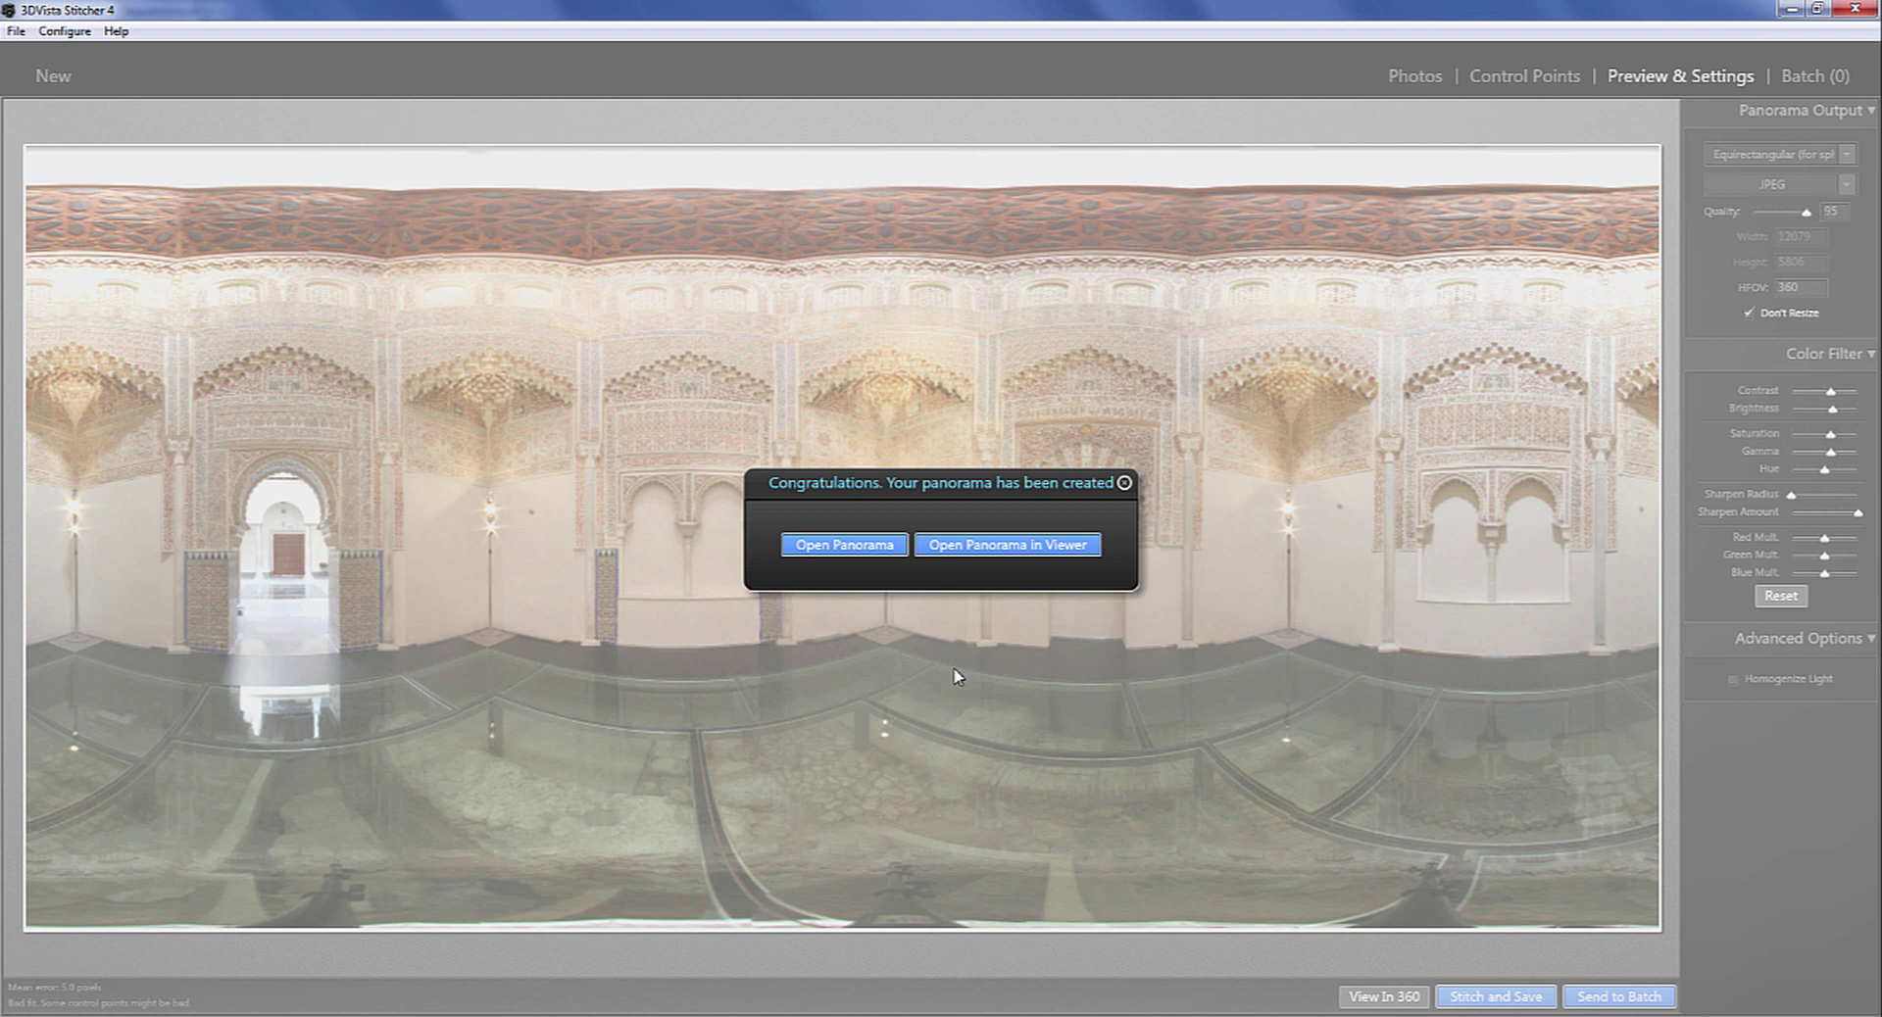
click(835, 547)
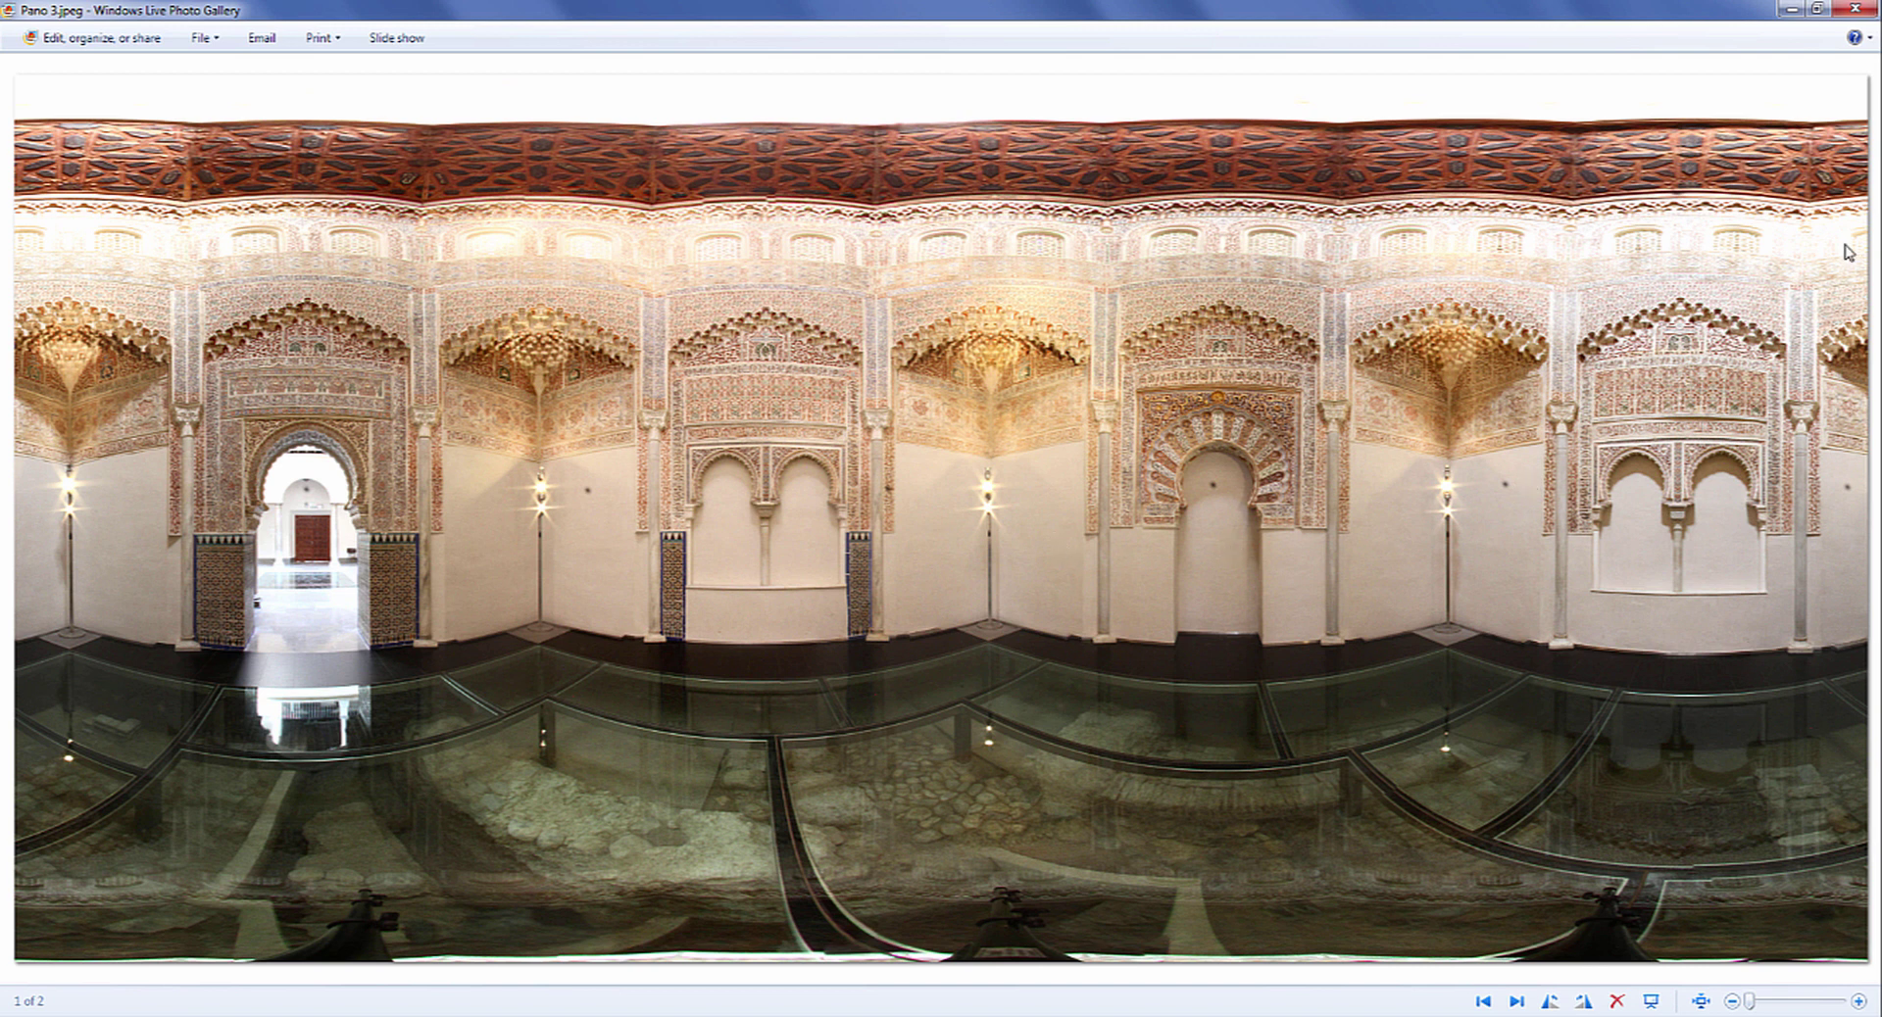
click(1855, 9)
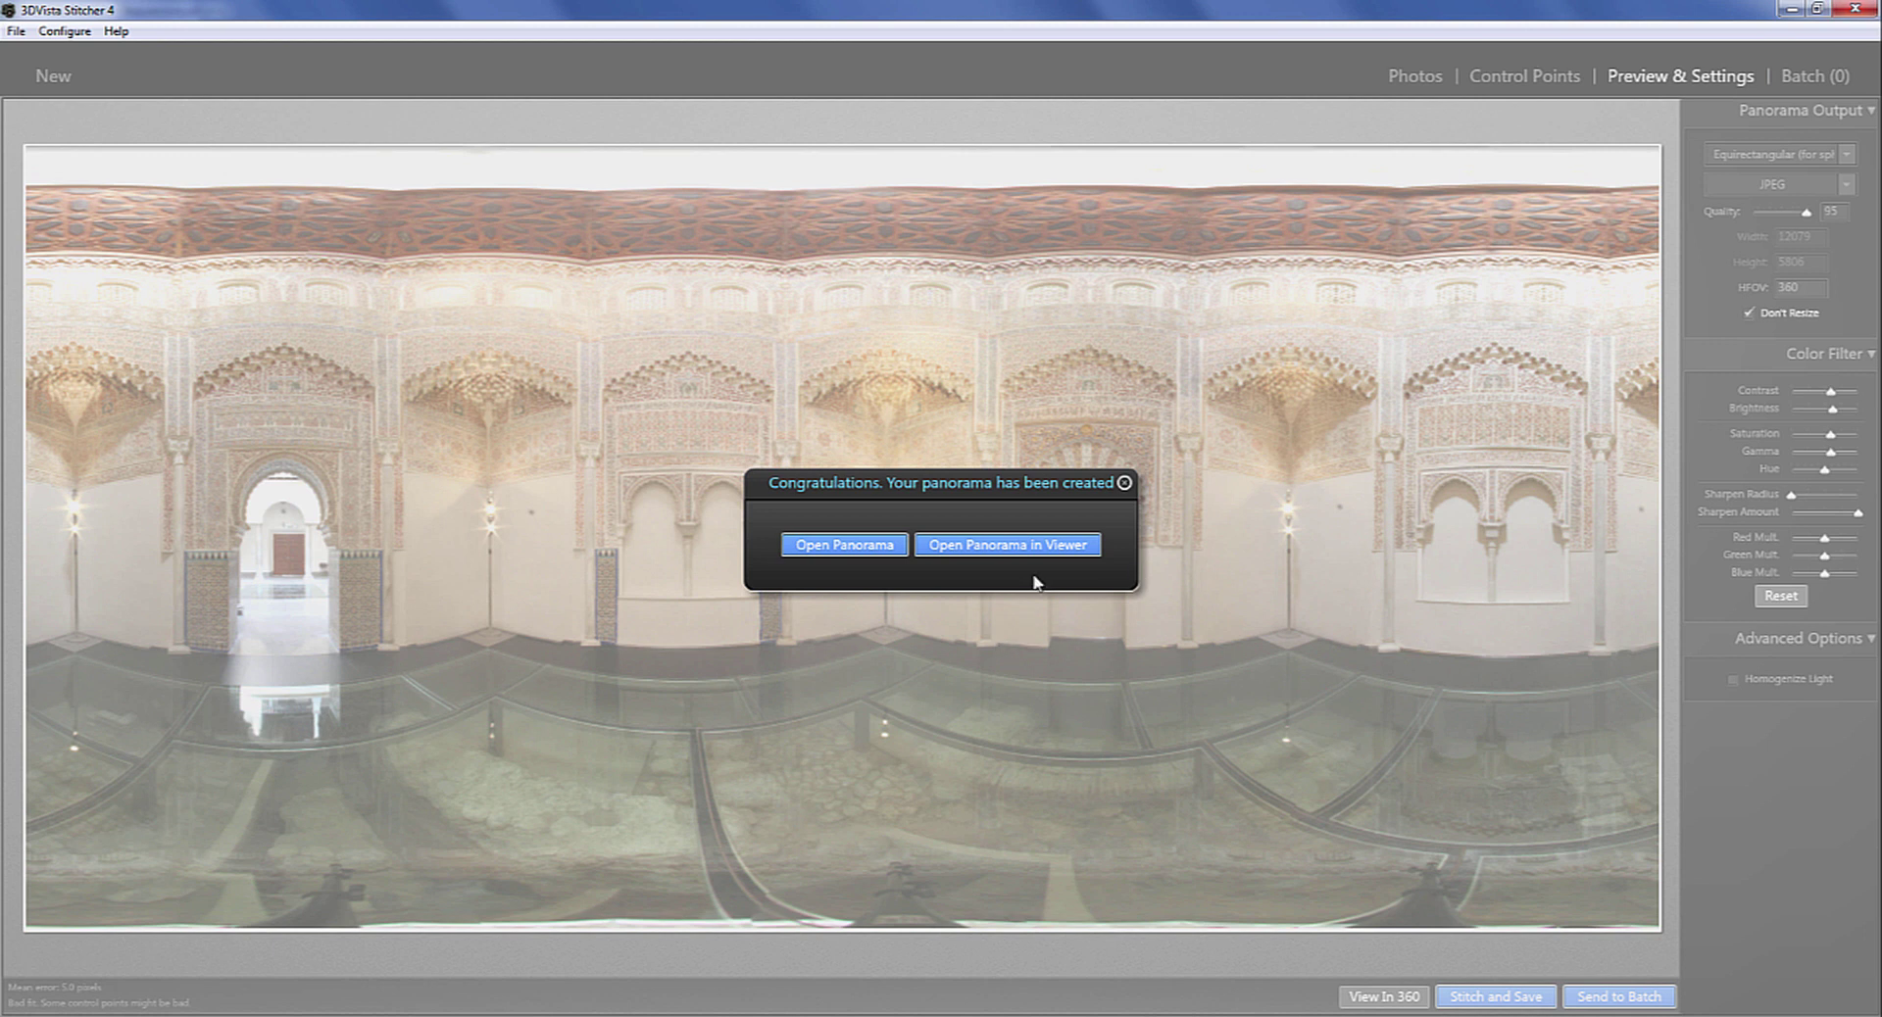
Show the Madraza panorama full-screen in the 360 Preview and pan toward the ornate arches
click(1018, 545)
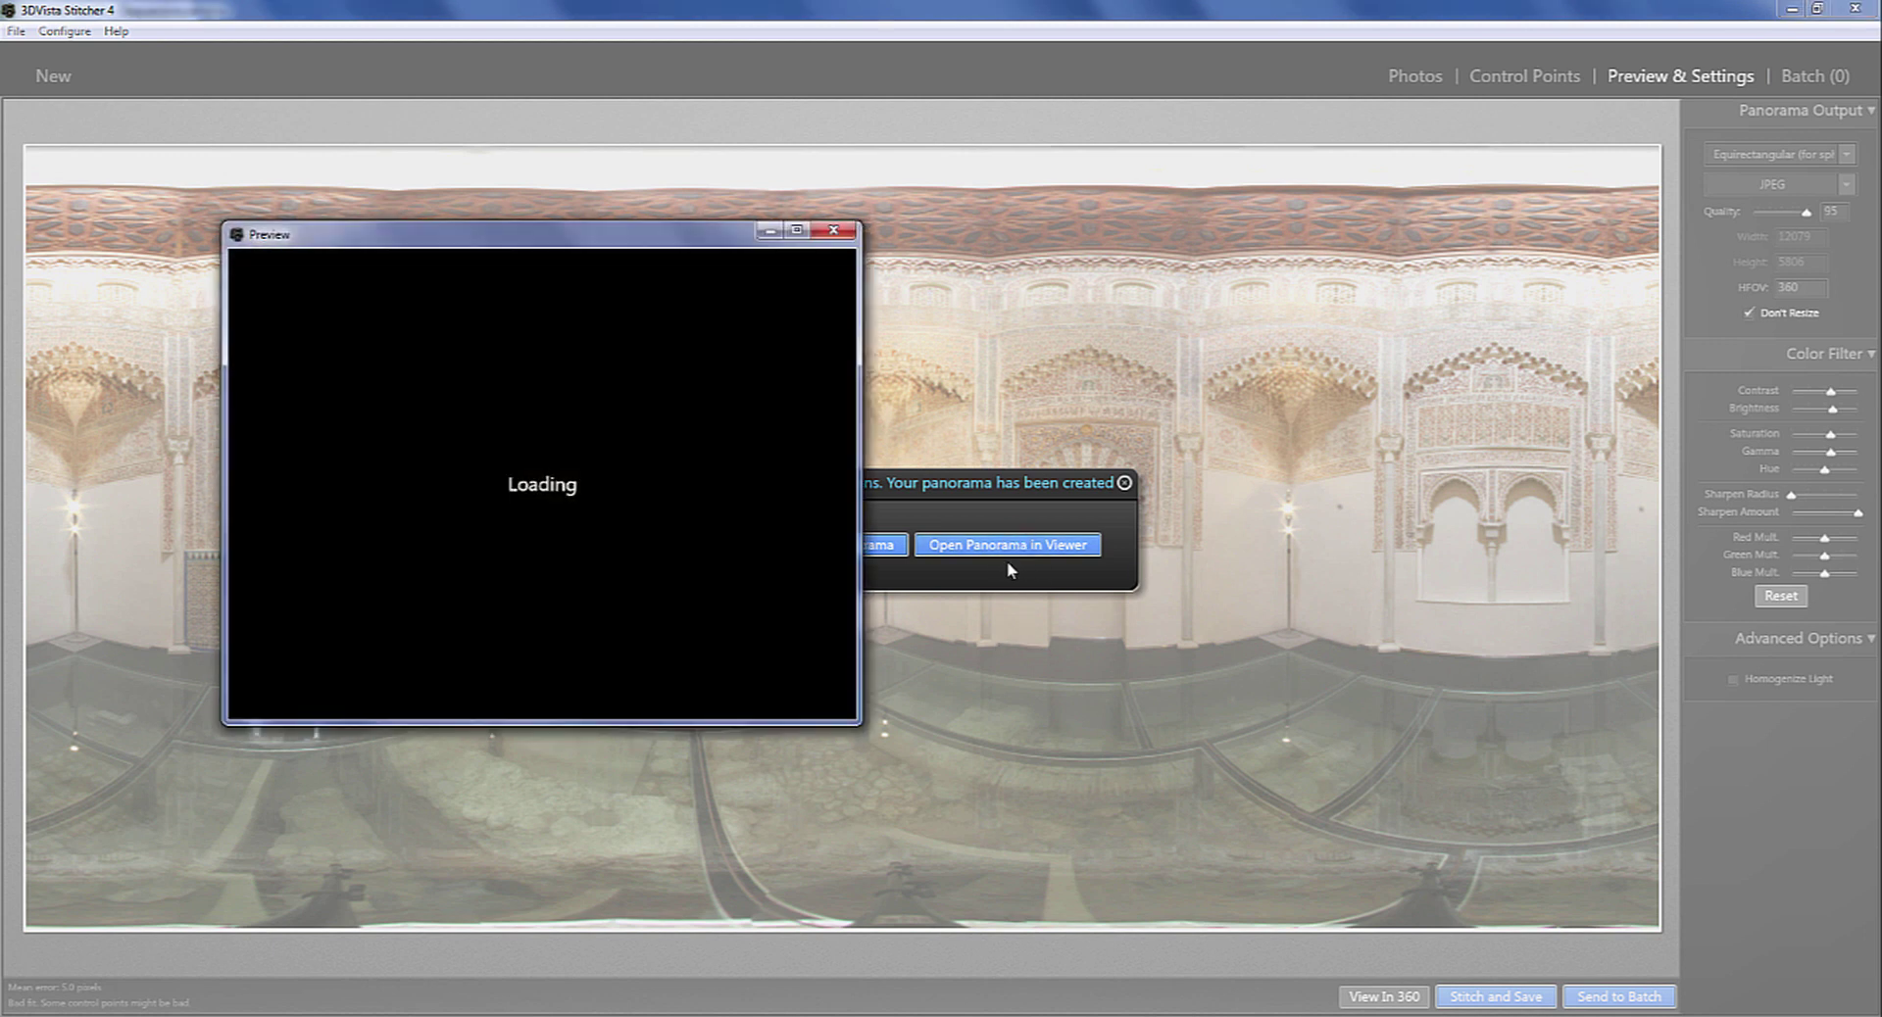
click(799, 232)
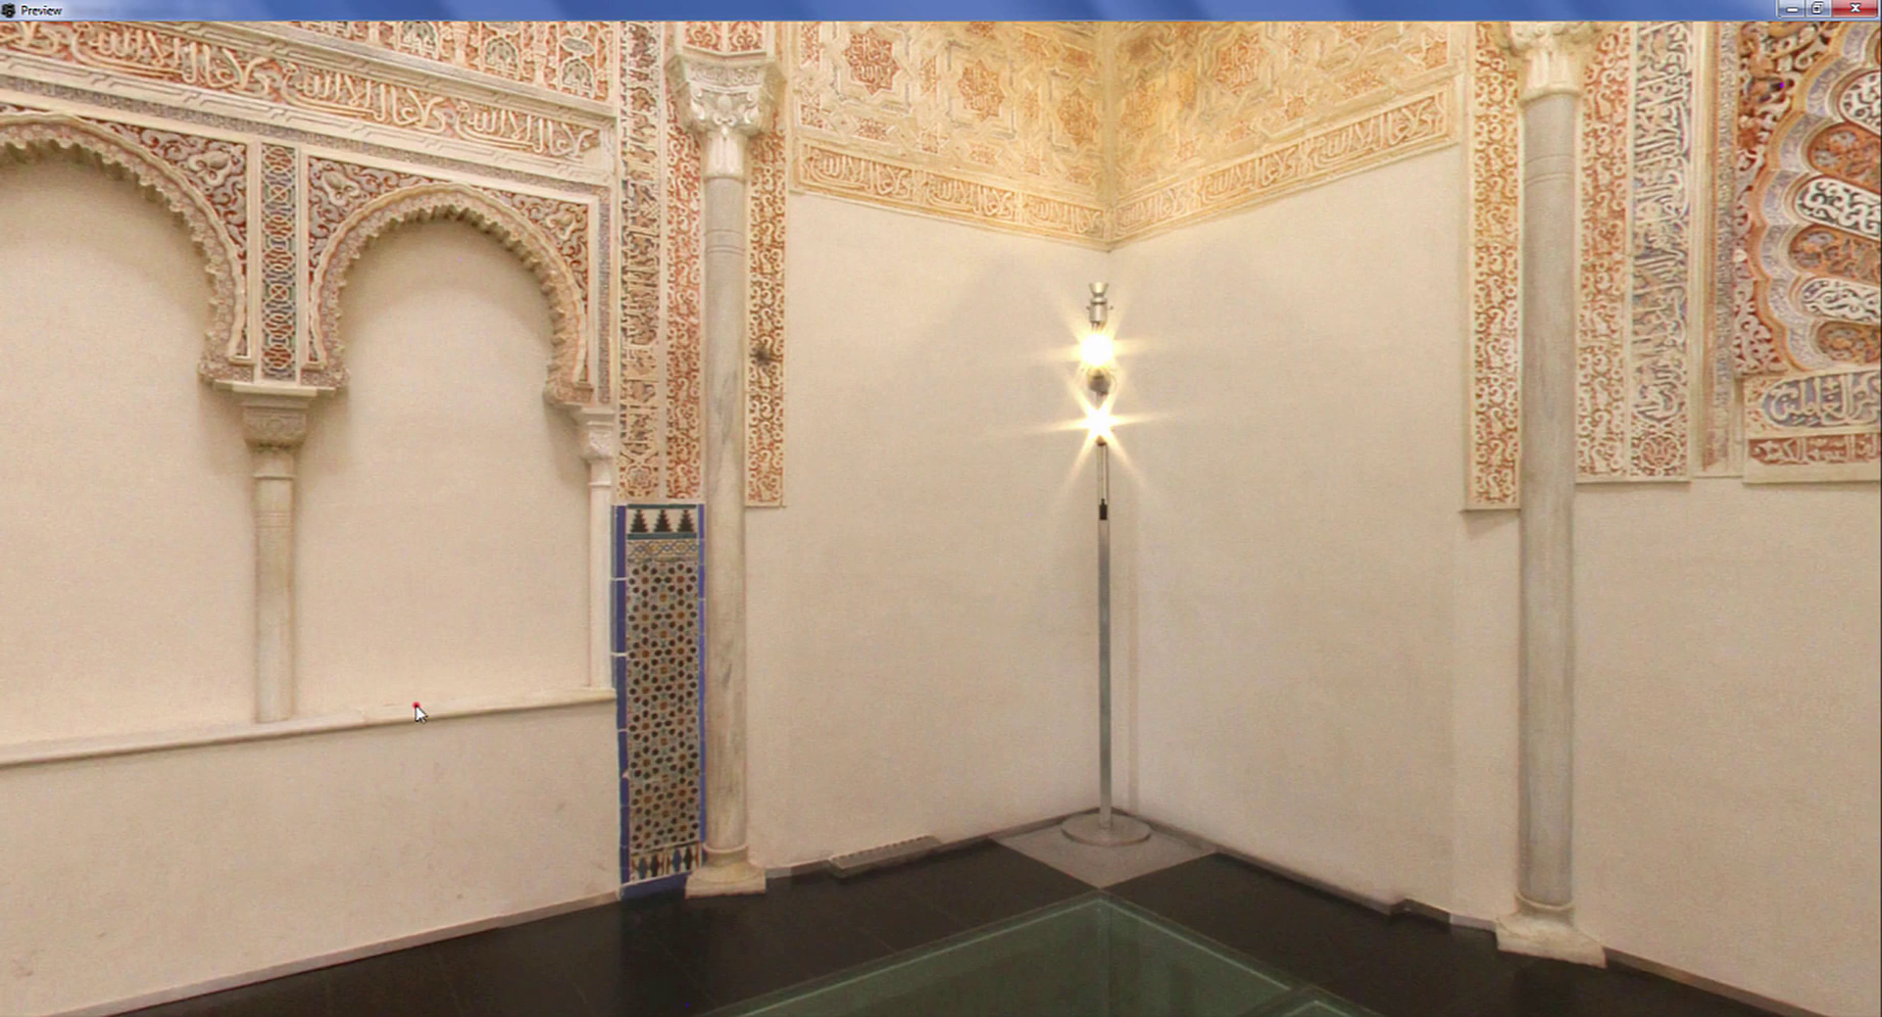
drag(414, 704, 917, 701)
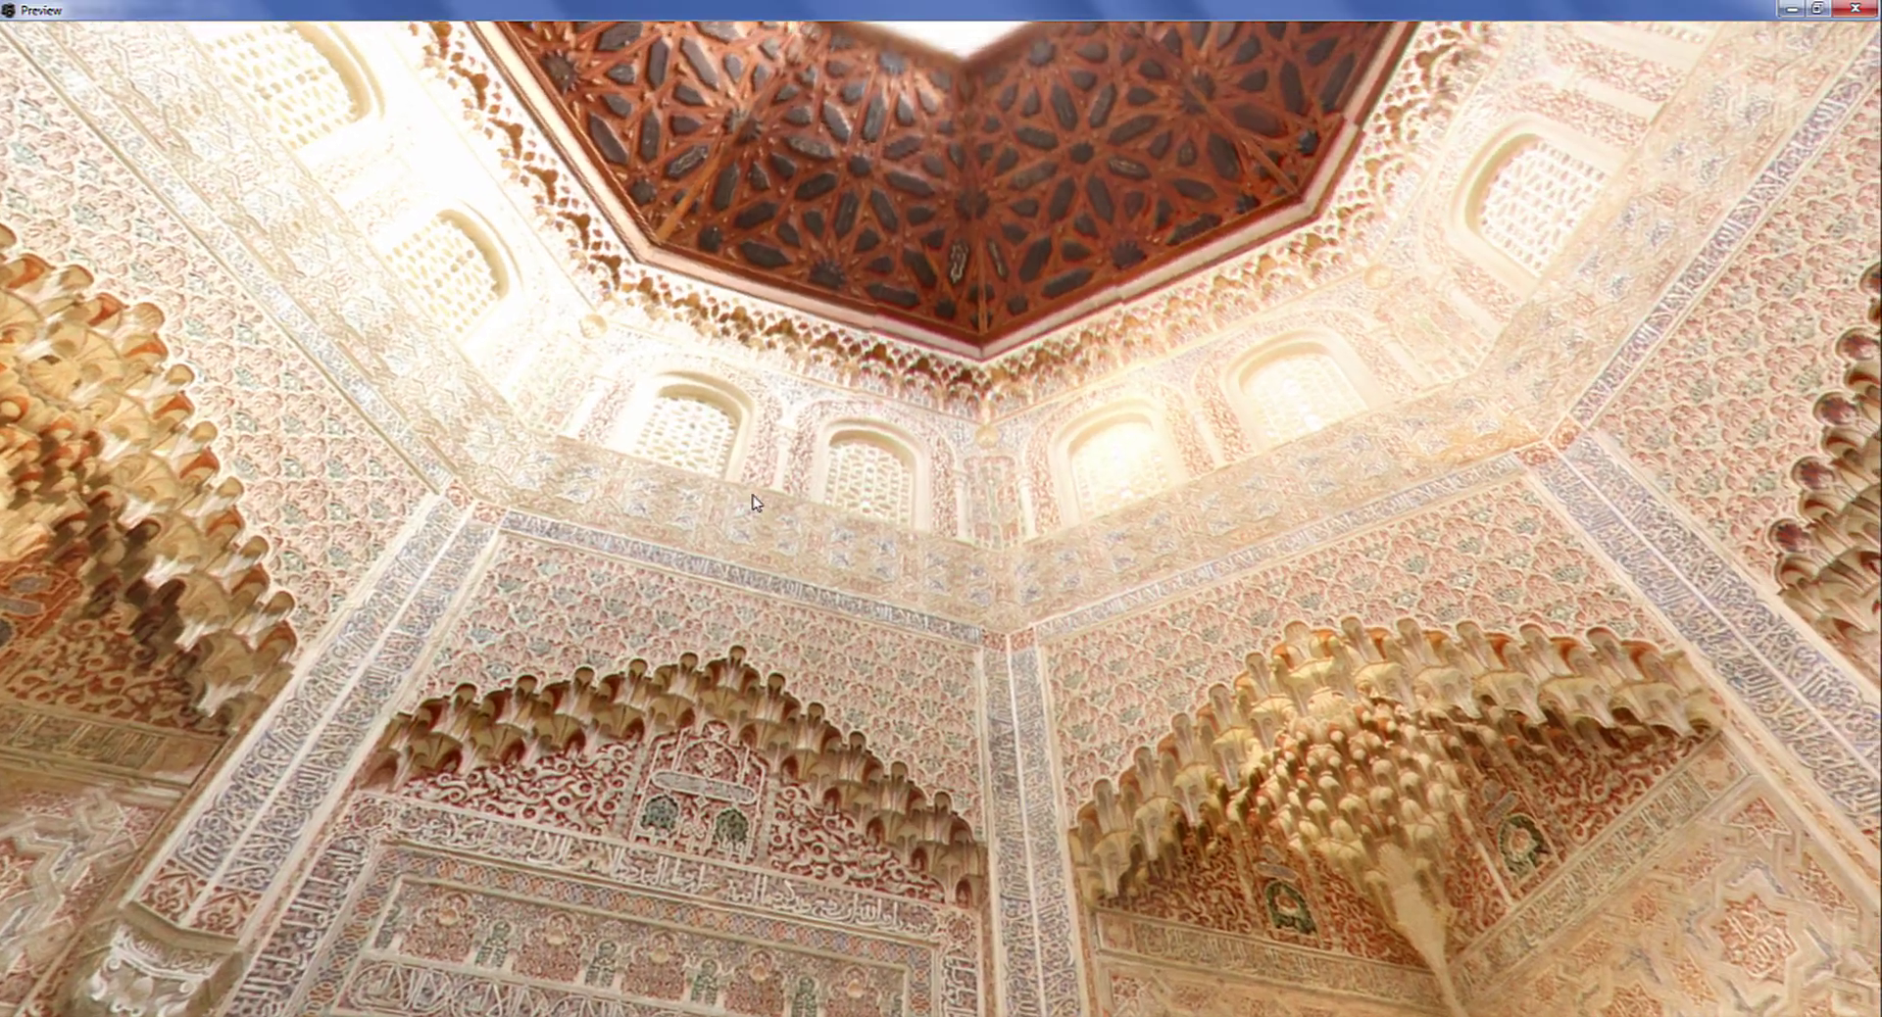